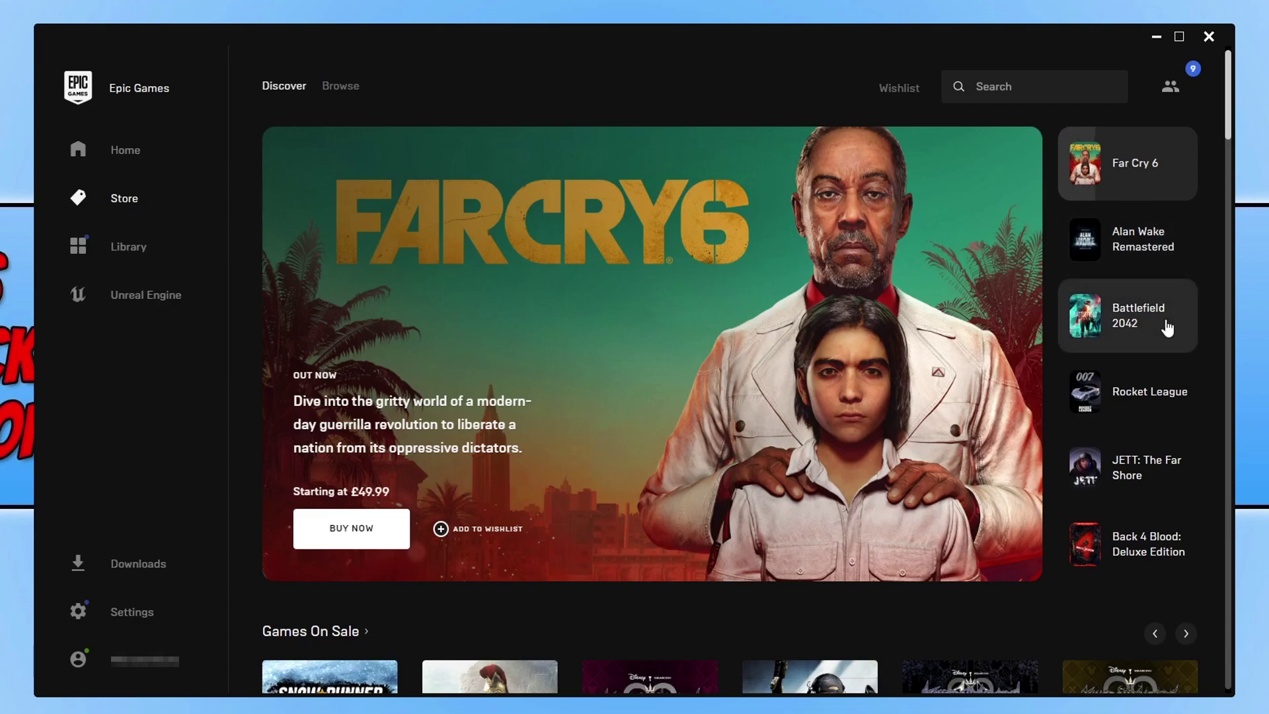
Step: Join the Battlefield 2042 beta from the featured promotion and pass the age check
click(1167, 327)
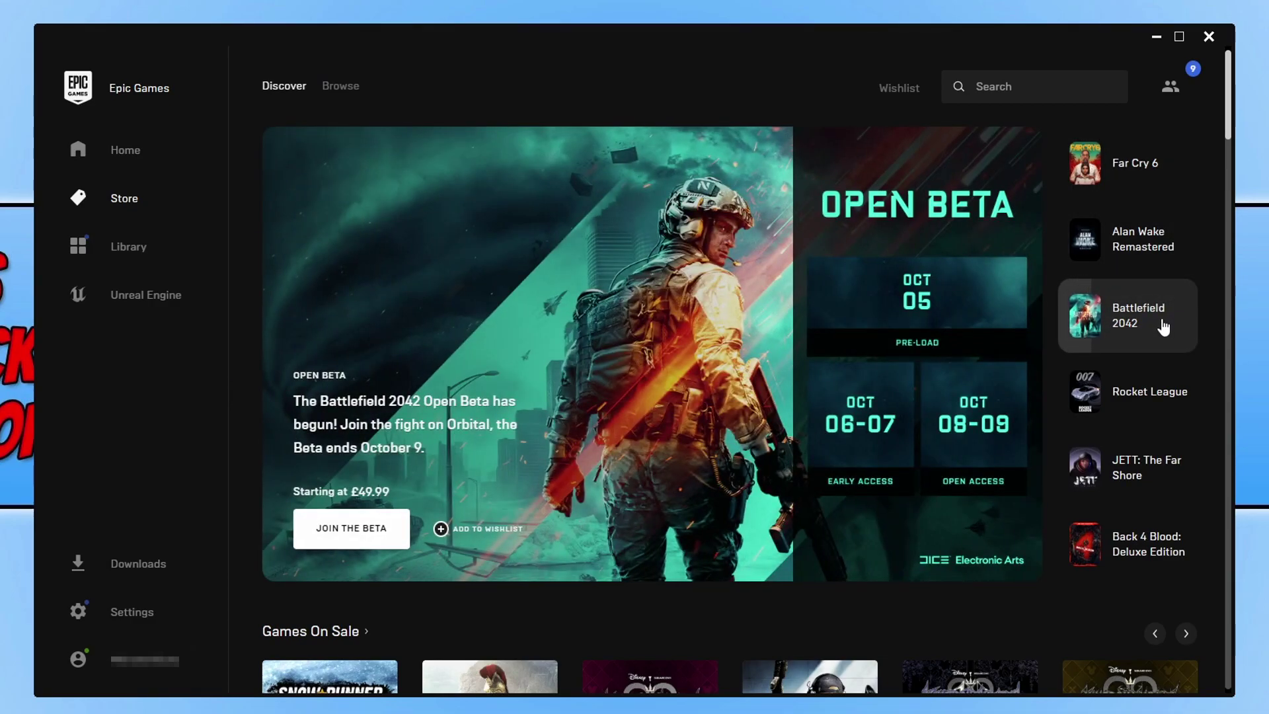
click(374, 532)
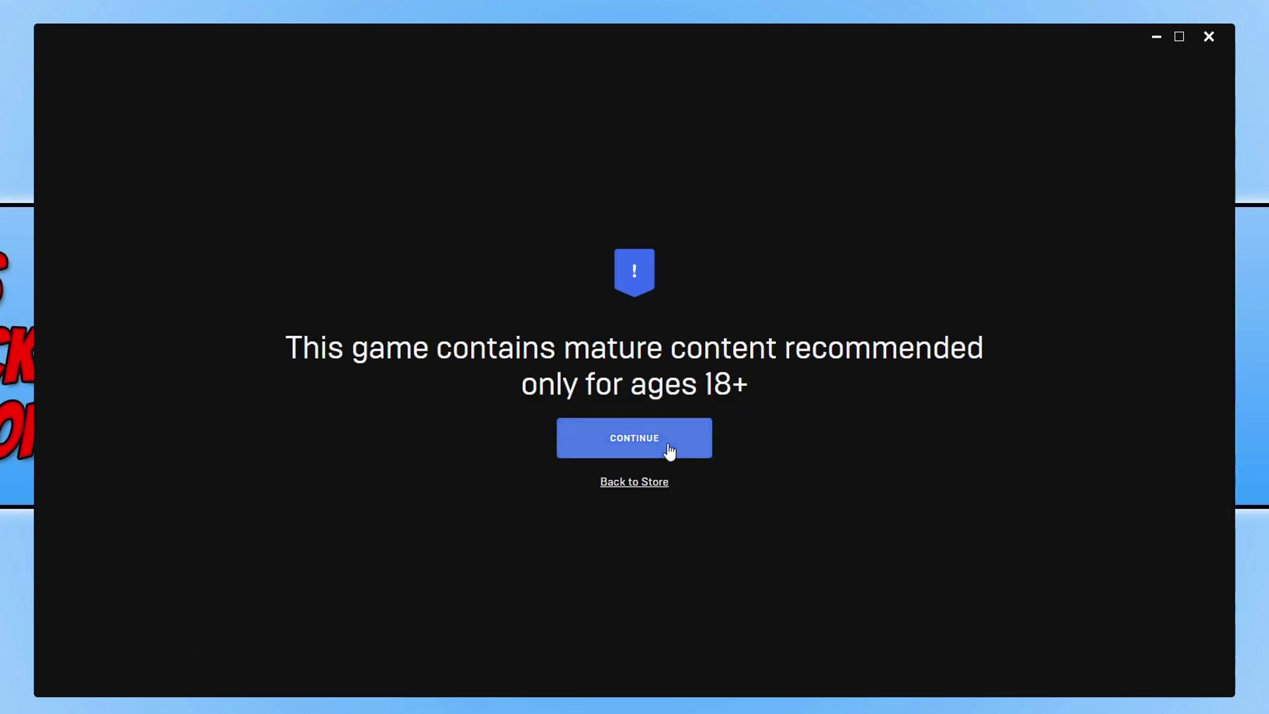
click(666, 449)
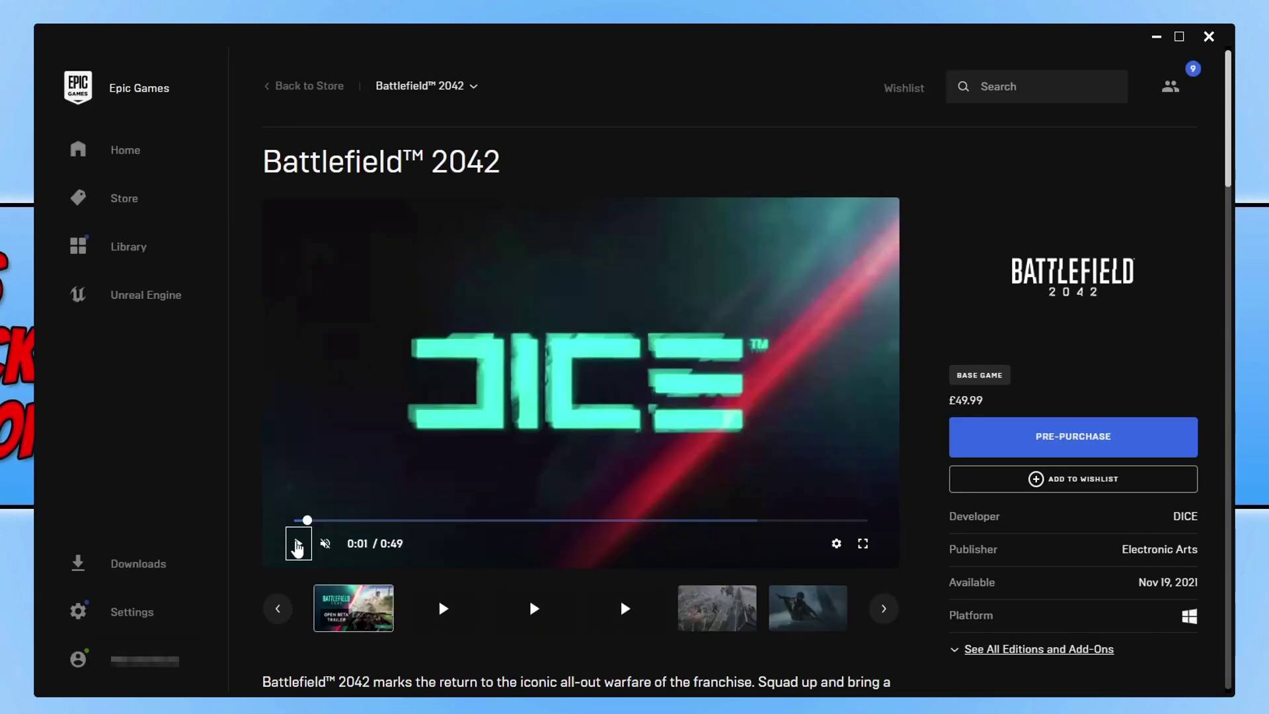
Step: Search the store for 'battlefield' and scroll down to the Battlefield 2042 editions
click(1075, 91)
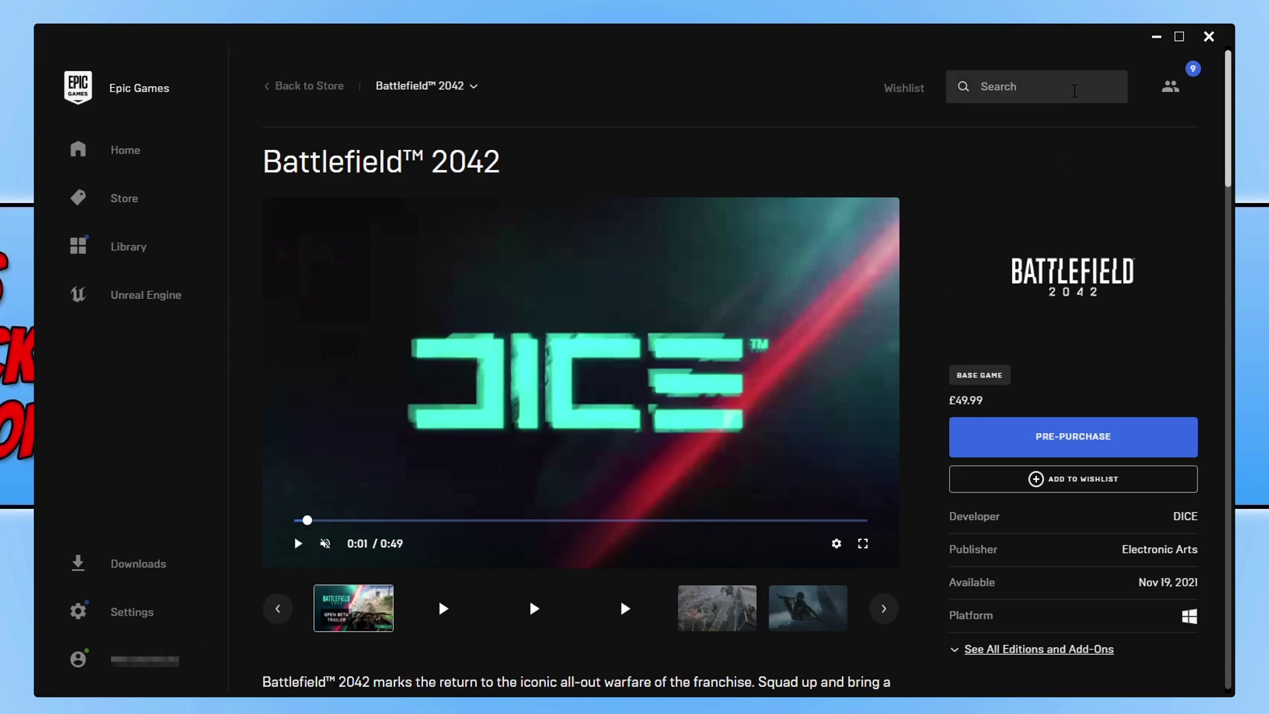
text(battlefield)
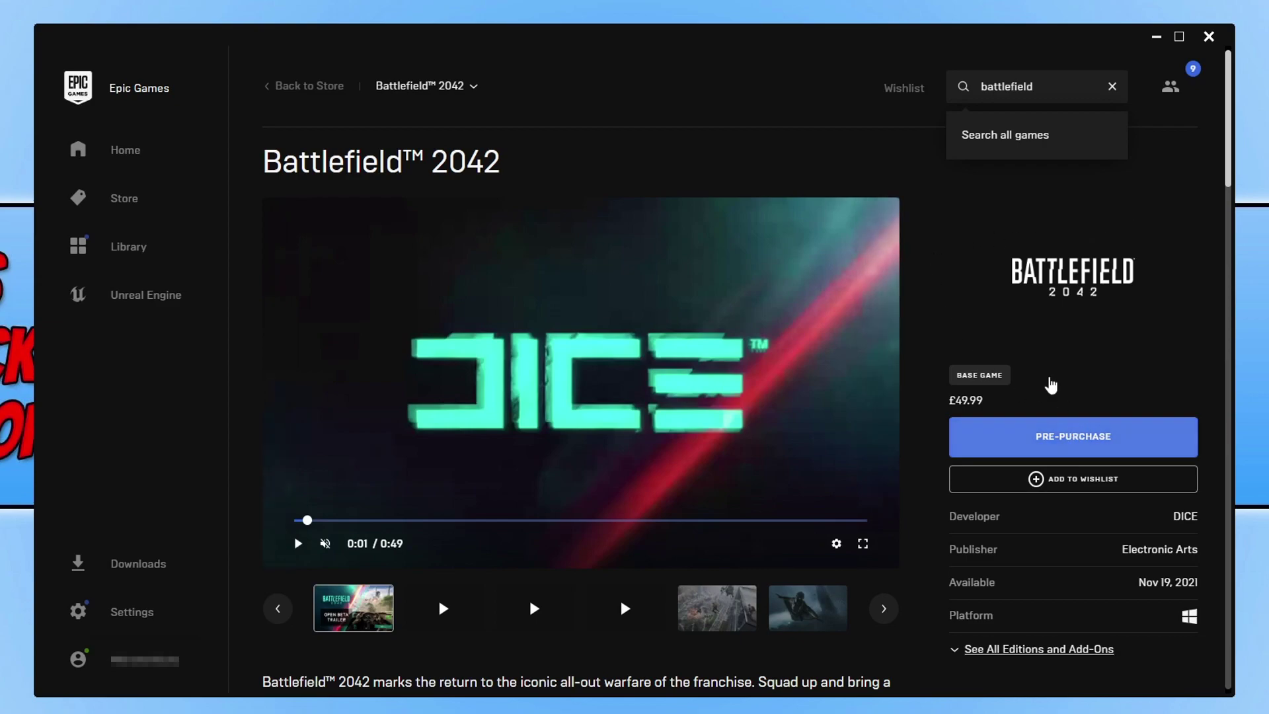
scroll(932, 289, down, 3)
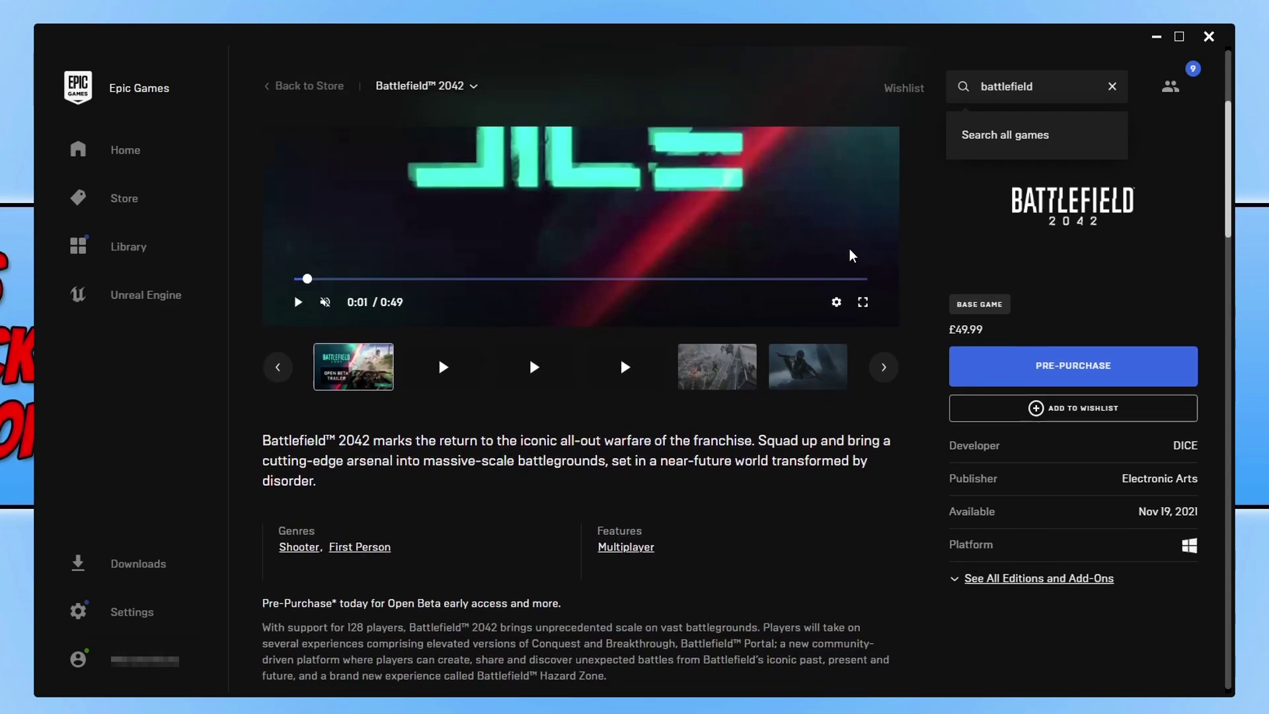
scroll(883, 308, down, 9)
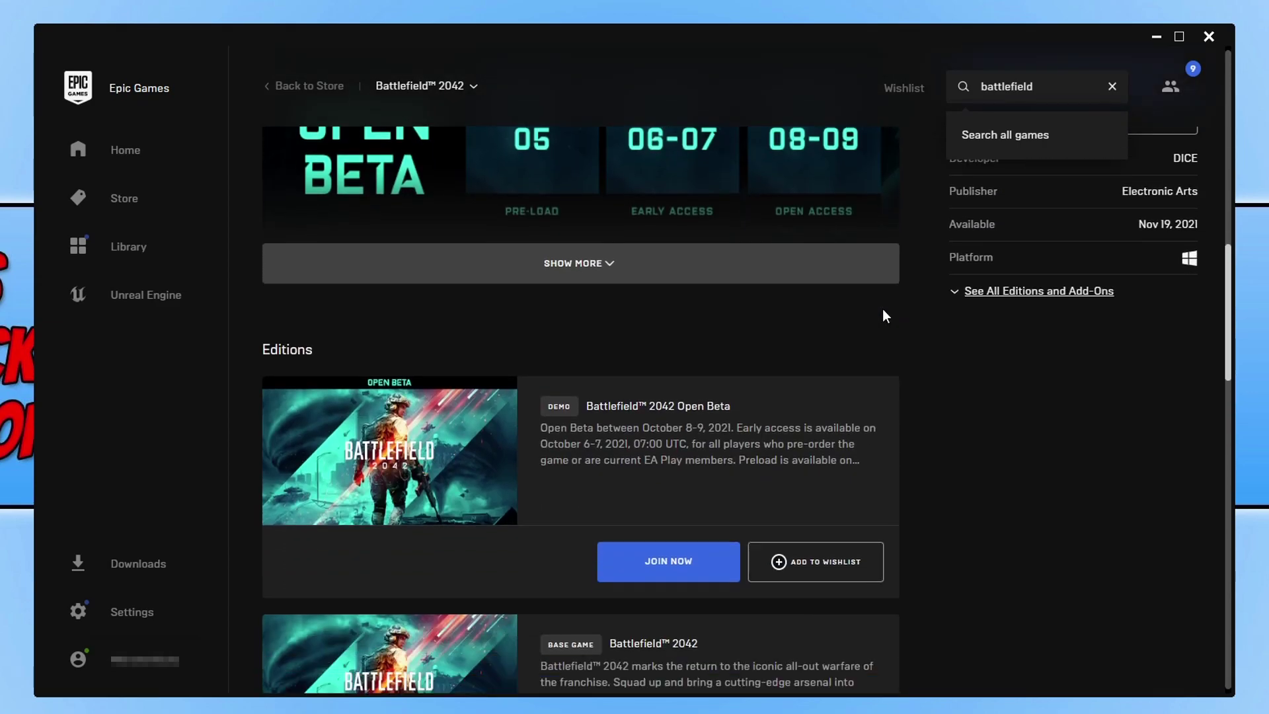
scroll(882, 315, down, 2)
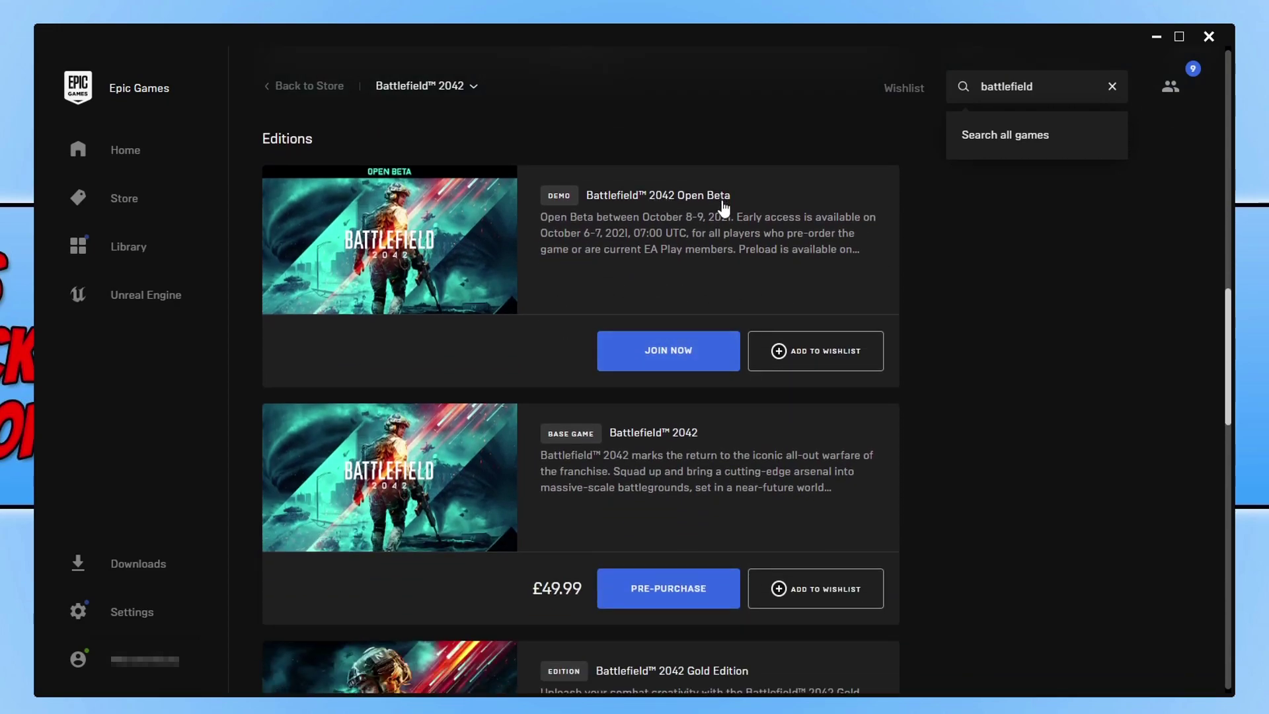
Step: Claim the free Open Beta with a free order, then install it from the library found via 'batt'
click(691, 364)
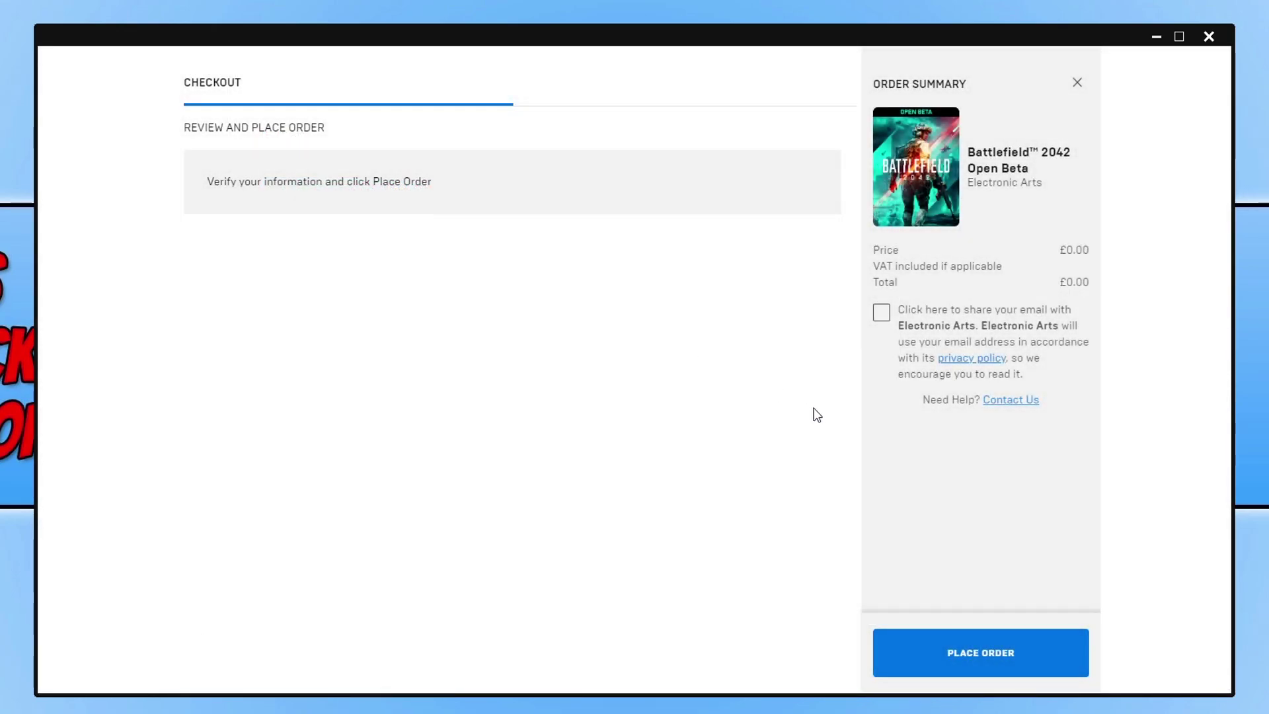
click(975, 672)
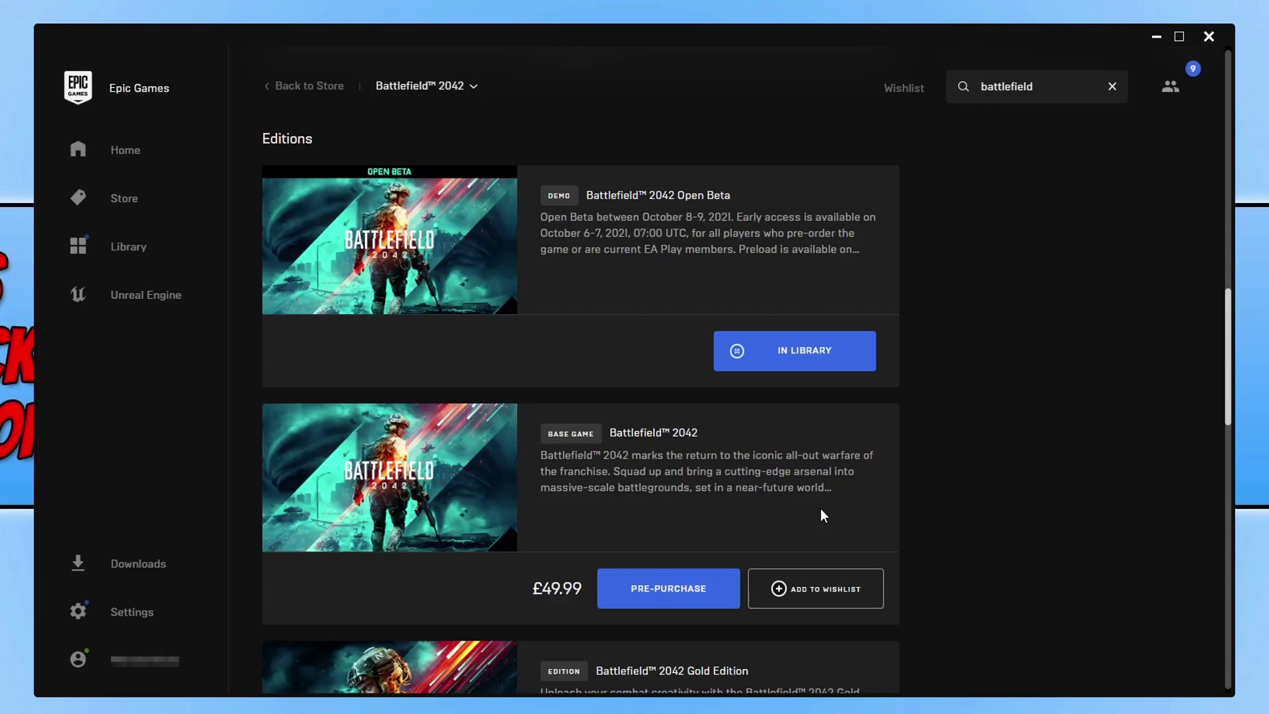
click(112, 249)
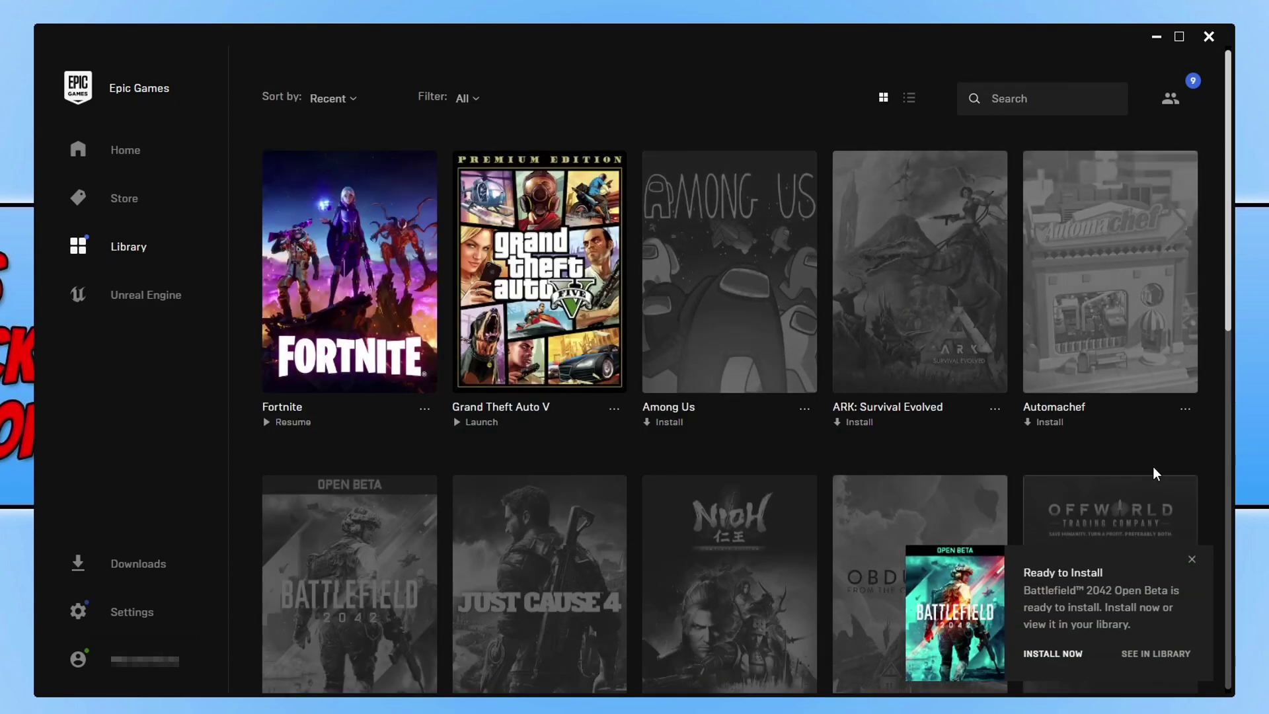
click(1192, 559)
click(1043, 99)
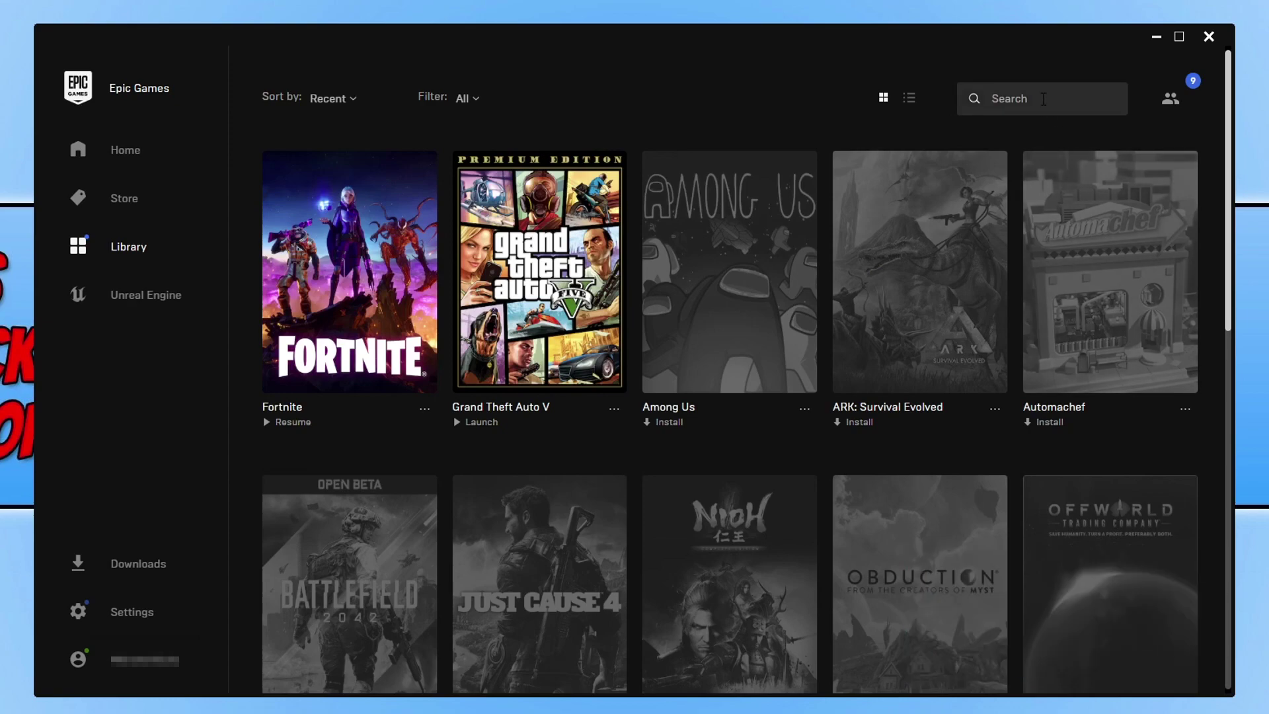
text(batt)
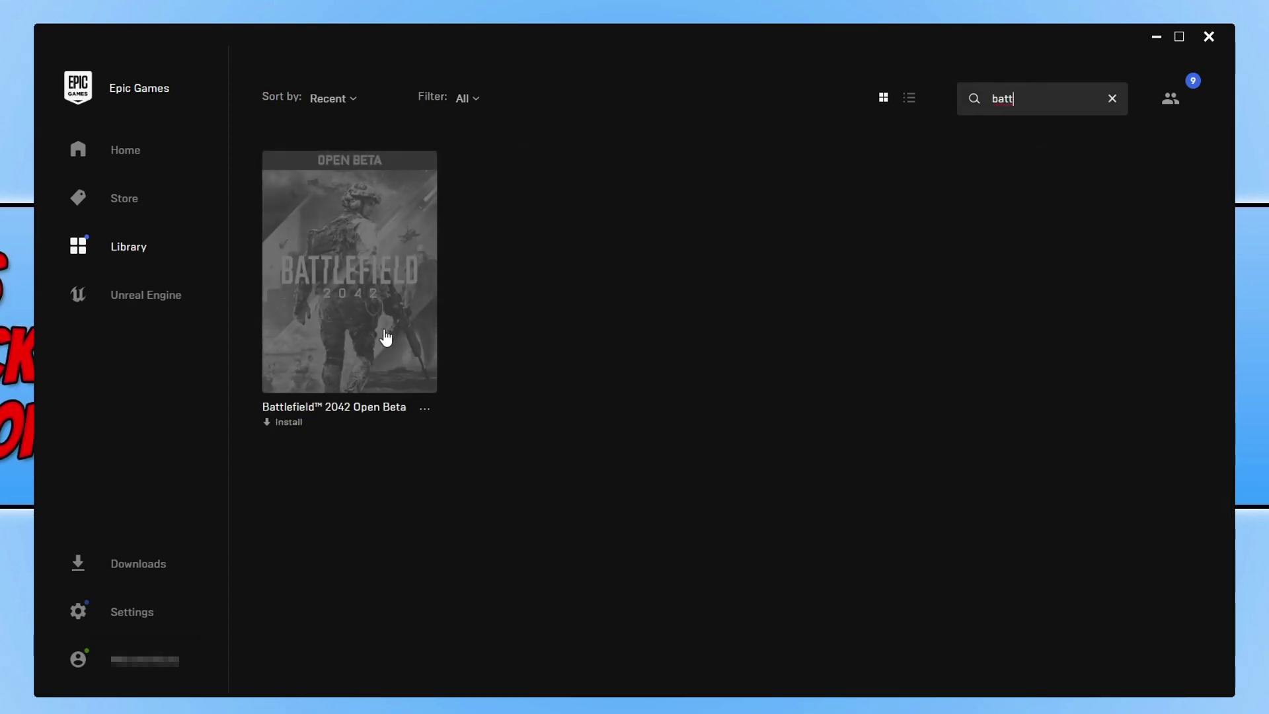
click(288, 425)
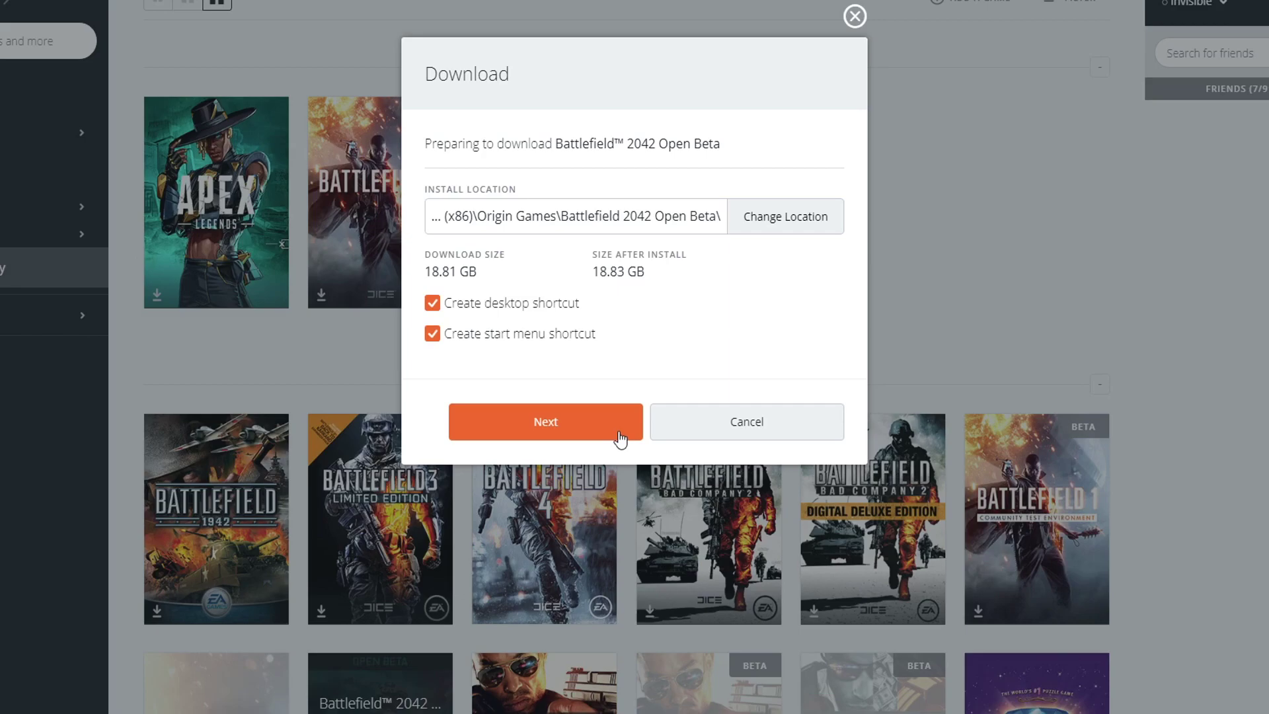
Step: Start the 18.81 GB Origin download with the default location and shortcuts
click(598, 421)
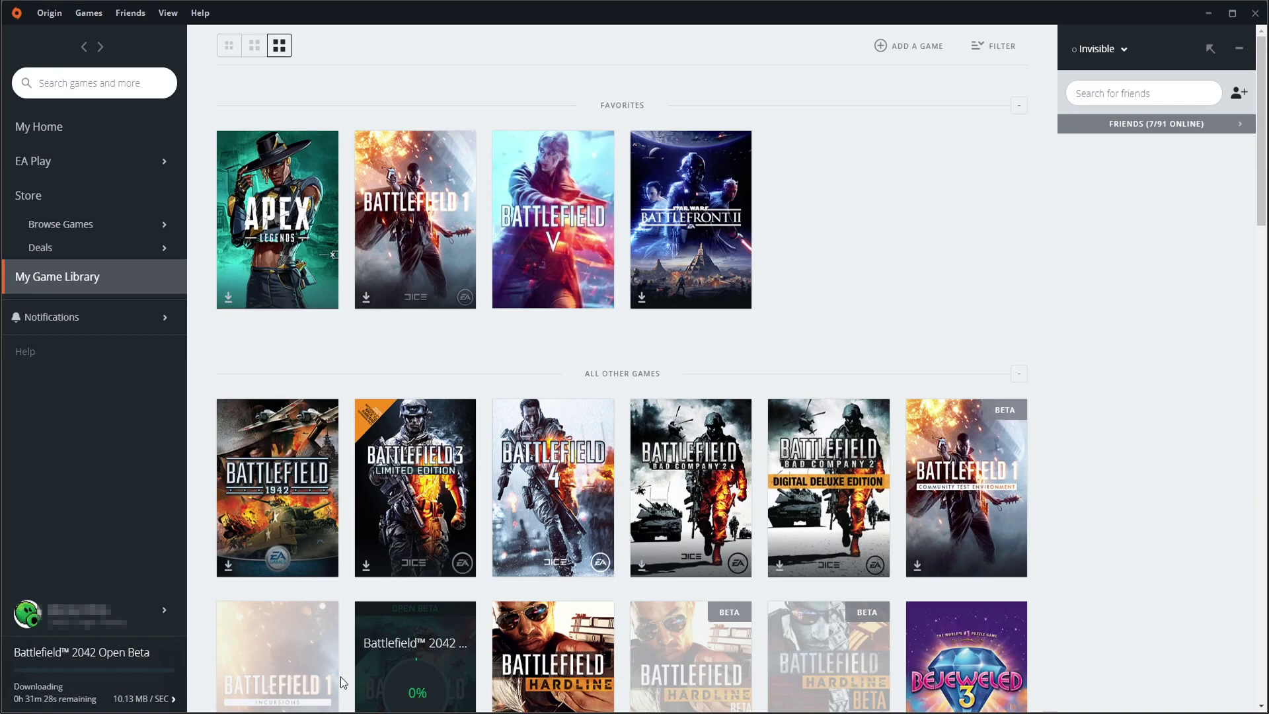
key(alt+Tab)
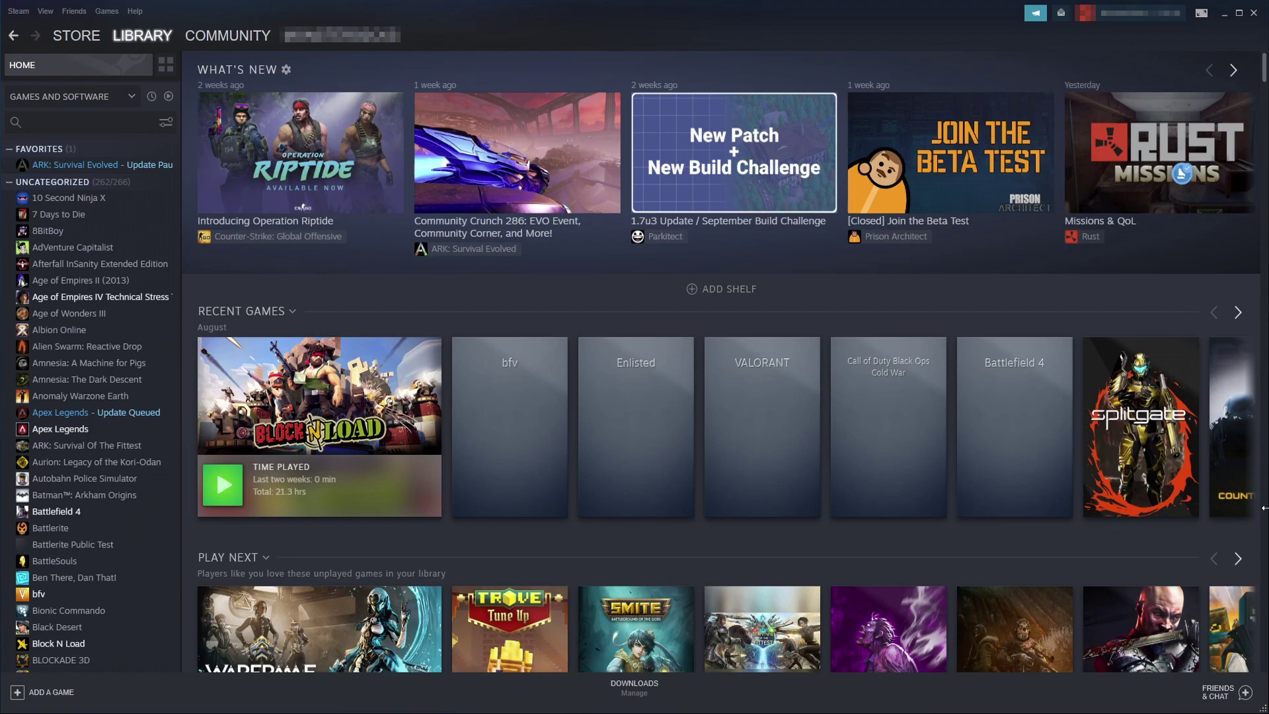
Step: Search the Steam store for 'battlefield' and open the Battlefield 2042 page
click(78, 37)
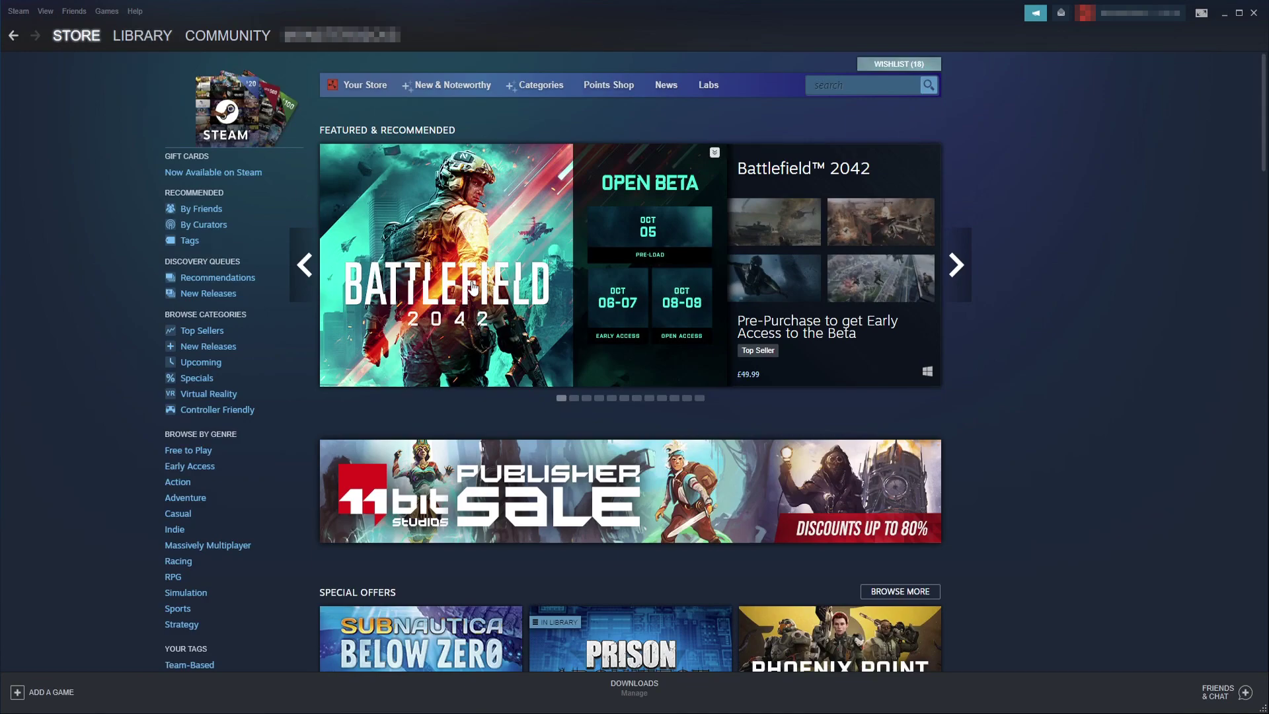
mouse_move(381, 223)
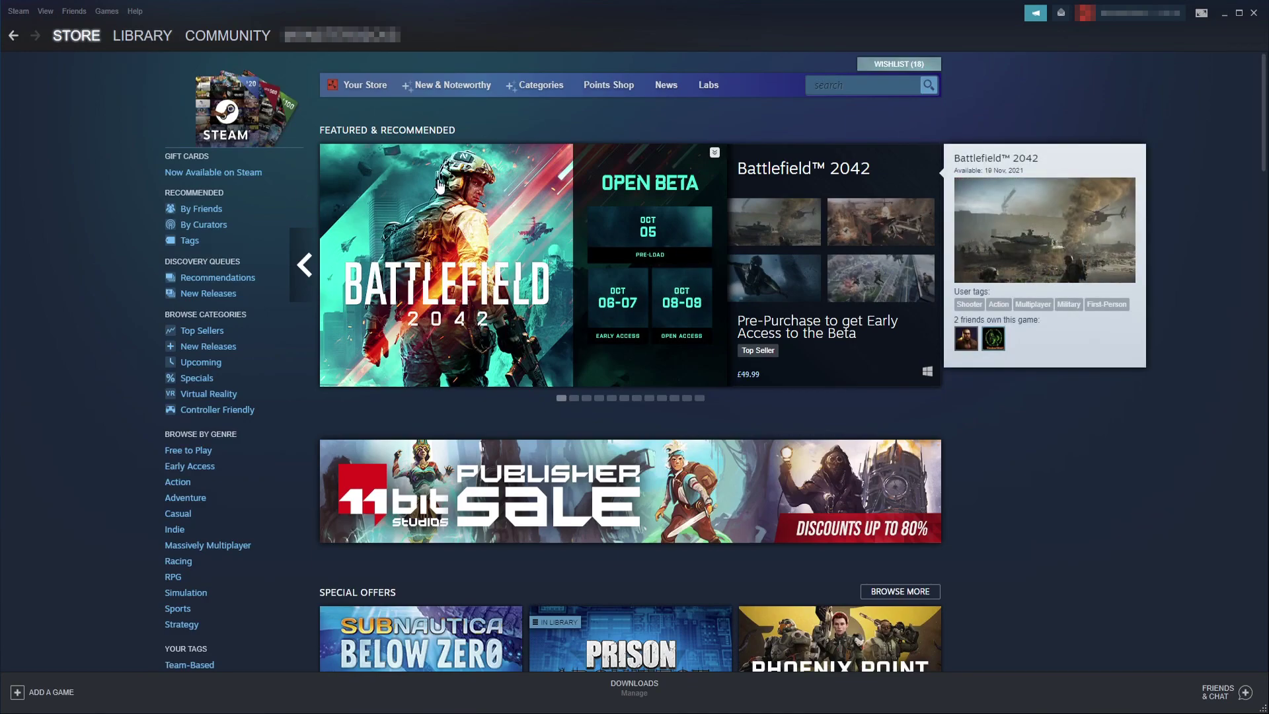
click(871, 85)
text(batt)
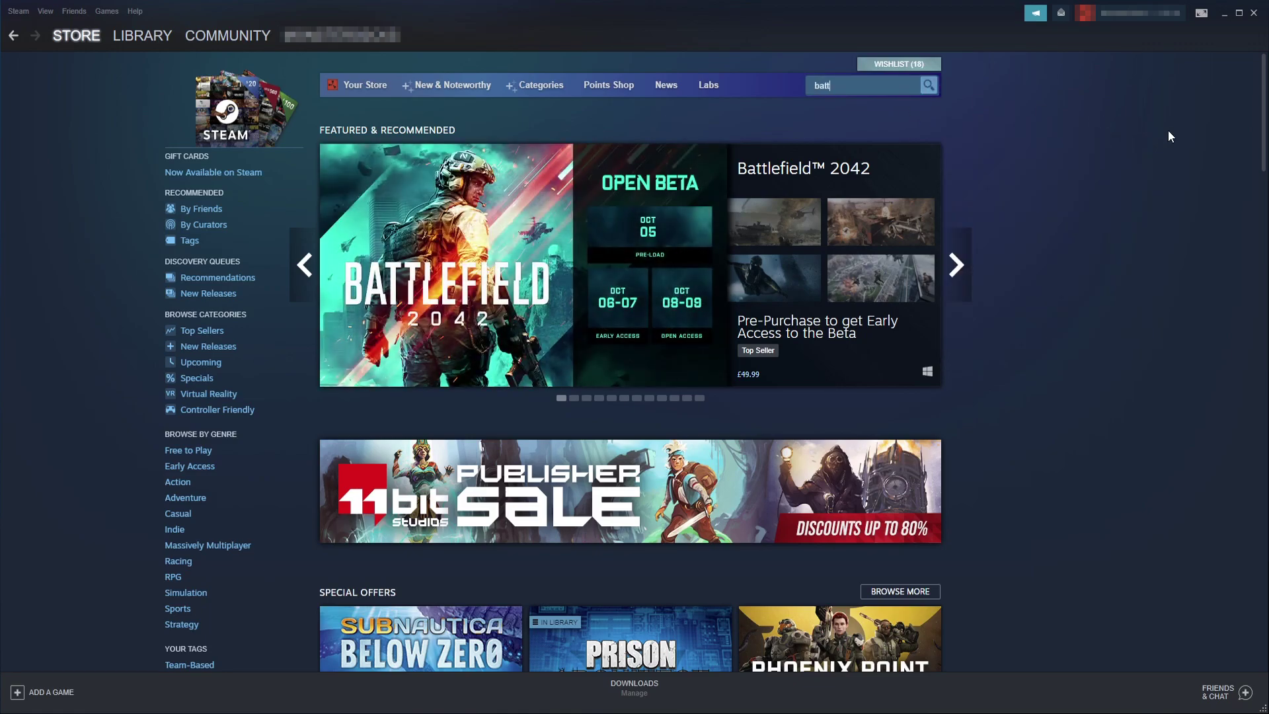
text(lefield)
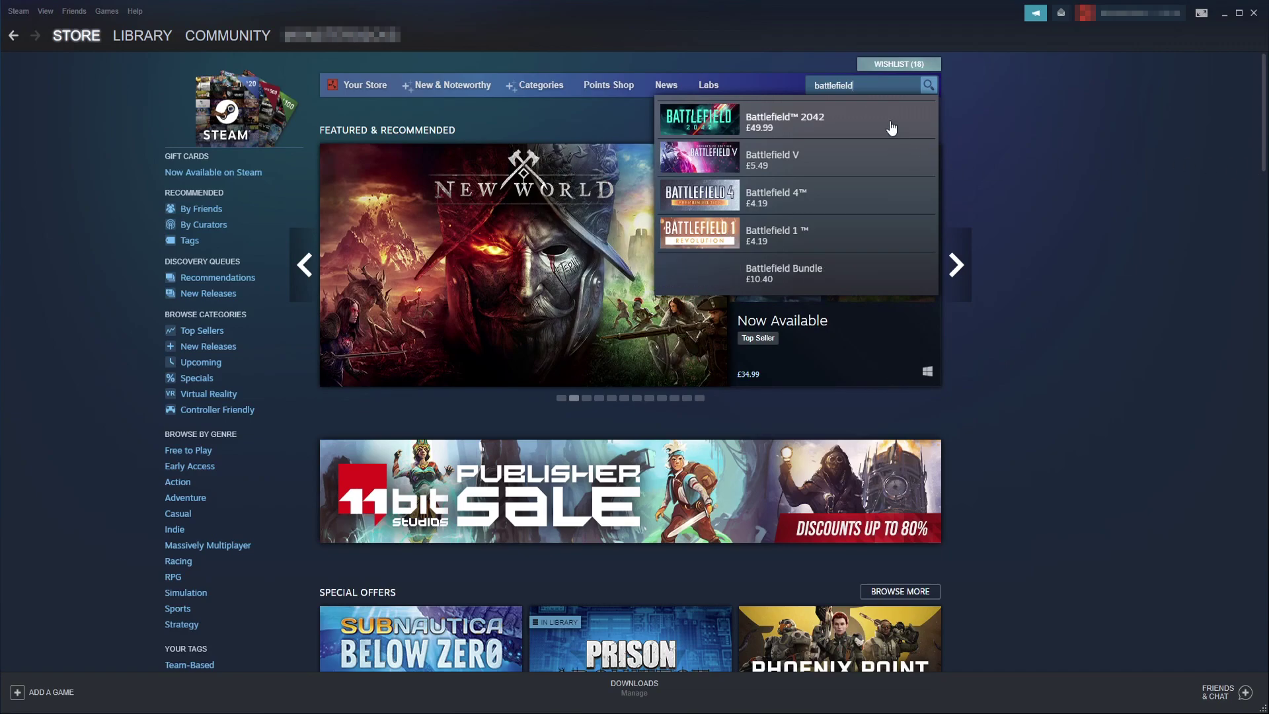
click(831, 124)
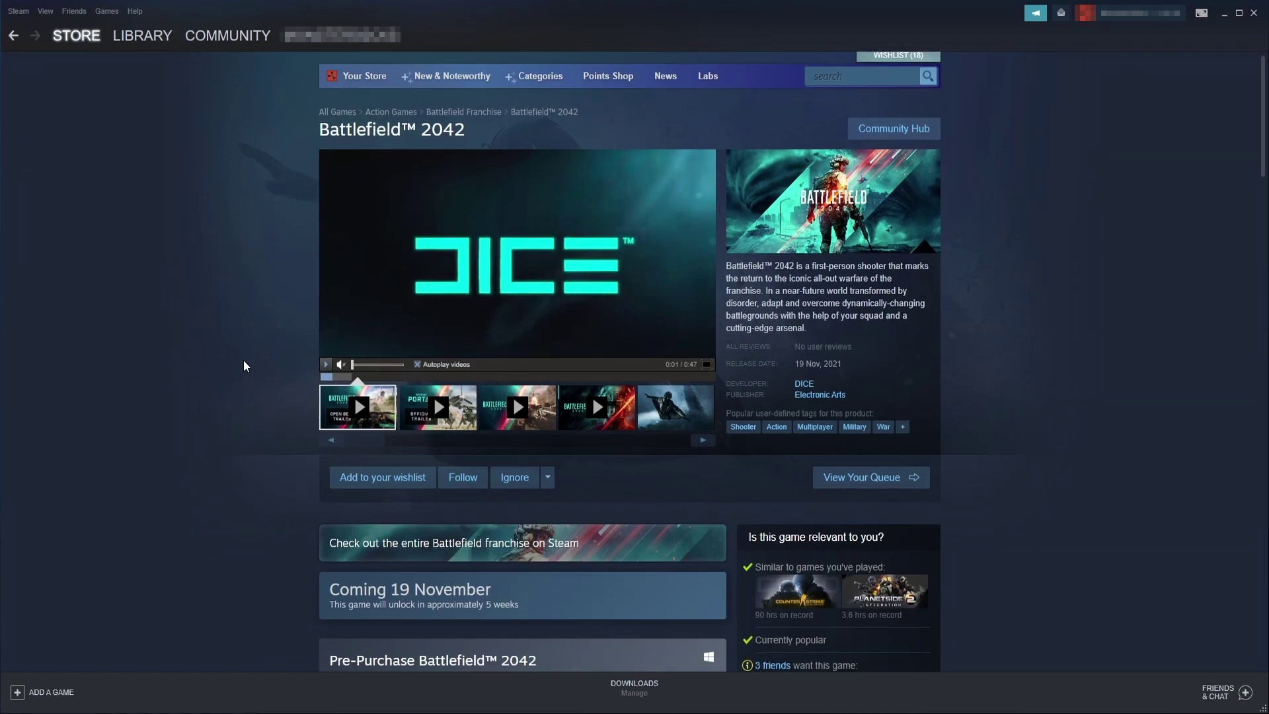
Step: Request and confirm access to the Battlefield 2042 Open Beta on Steam
scroll(243, 360, down, 5)
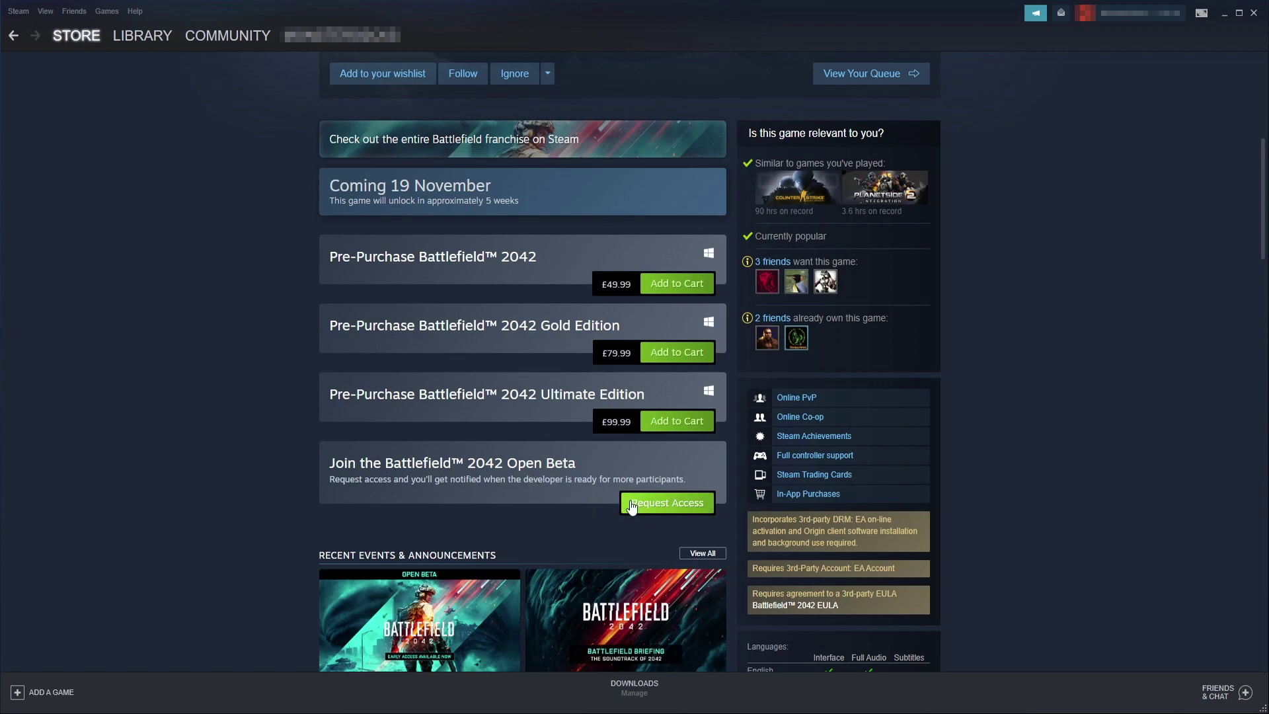
click(653, 508)
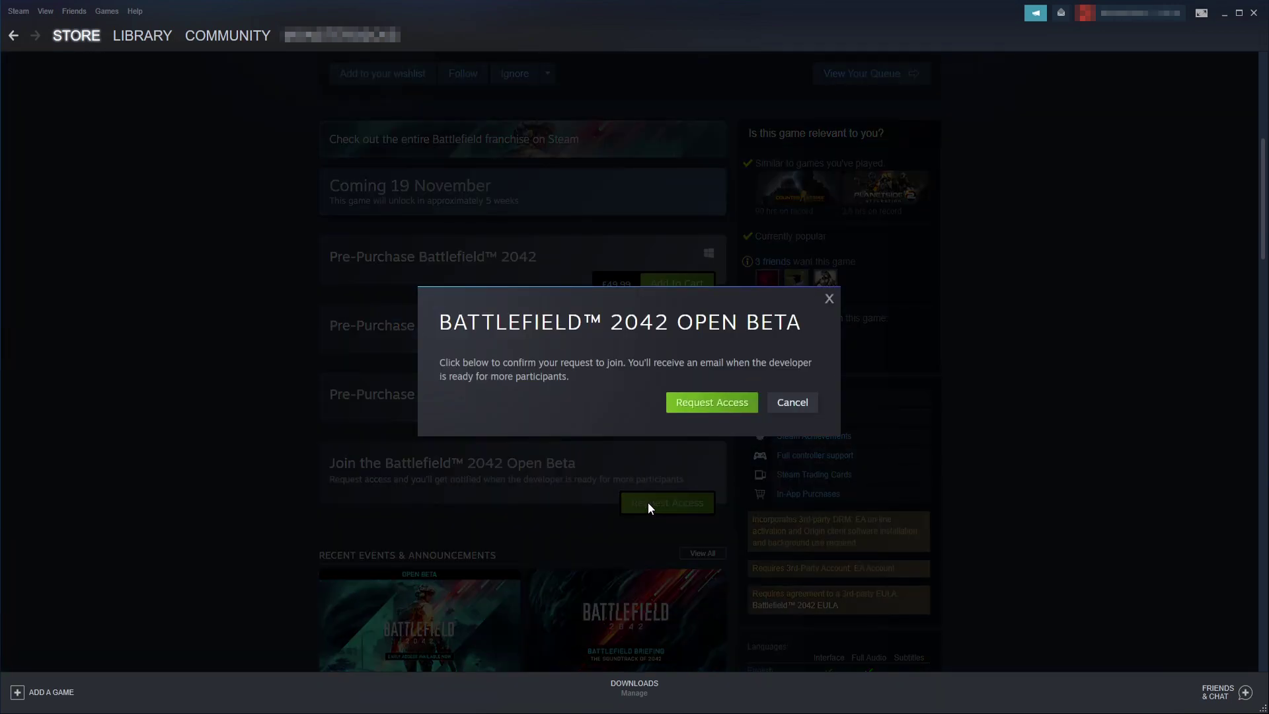
click(701, 408)
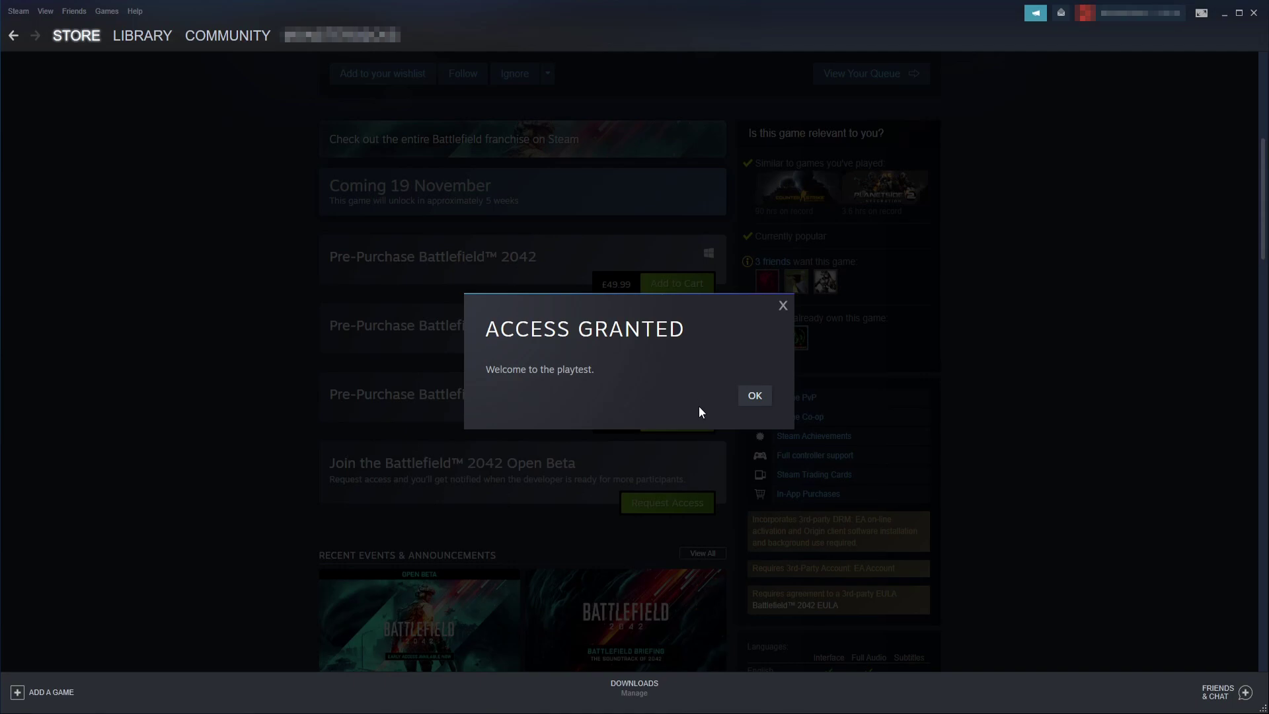
click(756, 397)
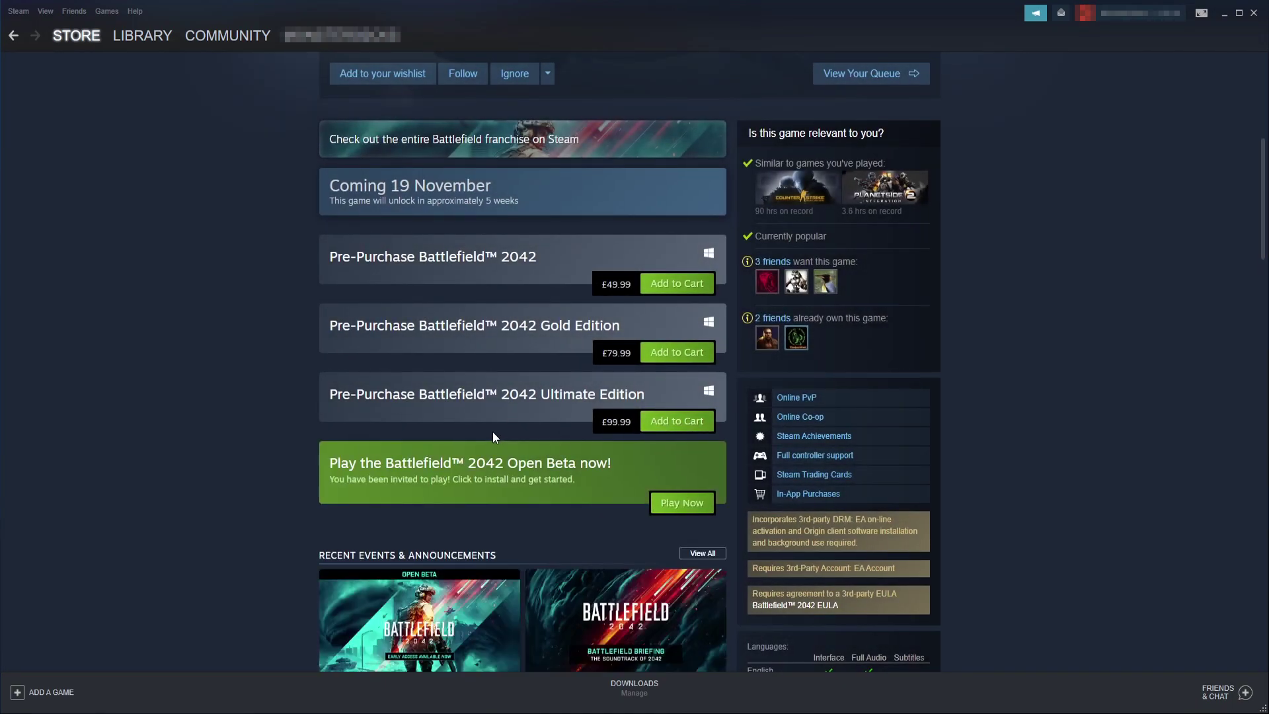
Step: Install the Open Beta into E:\Games\Steam with default options and return to the Library
click(684, 504)
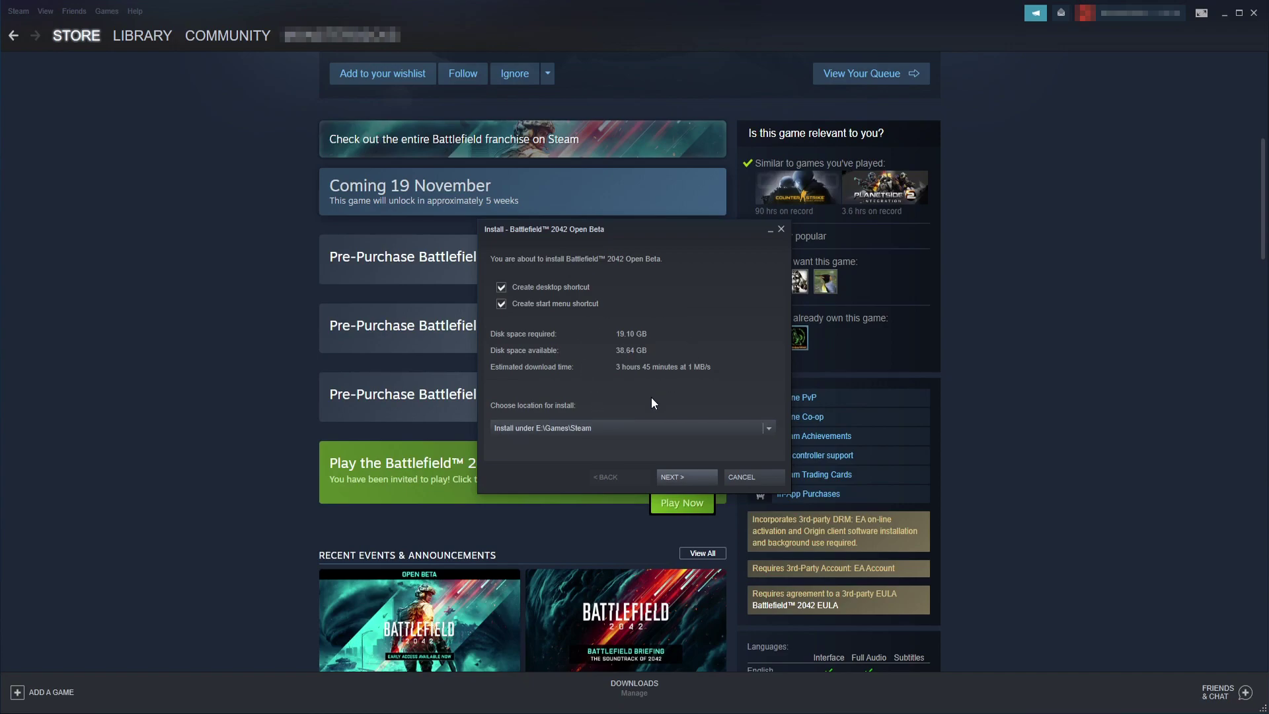
click(691, 472)
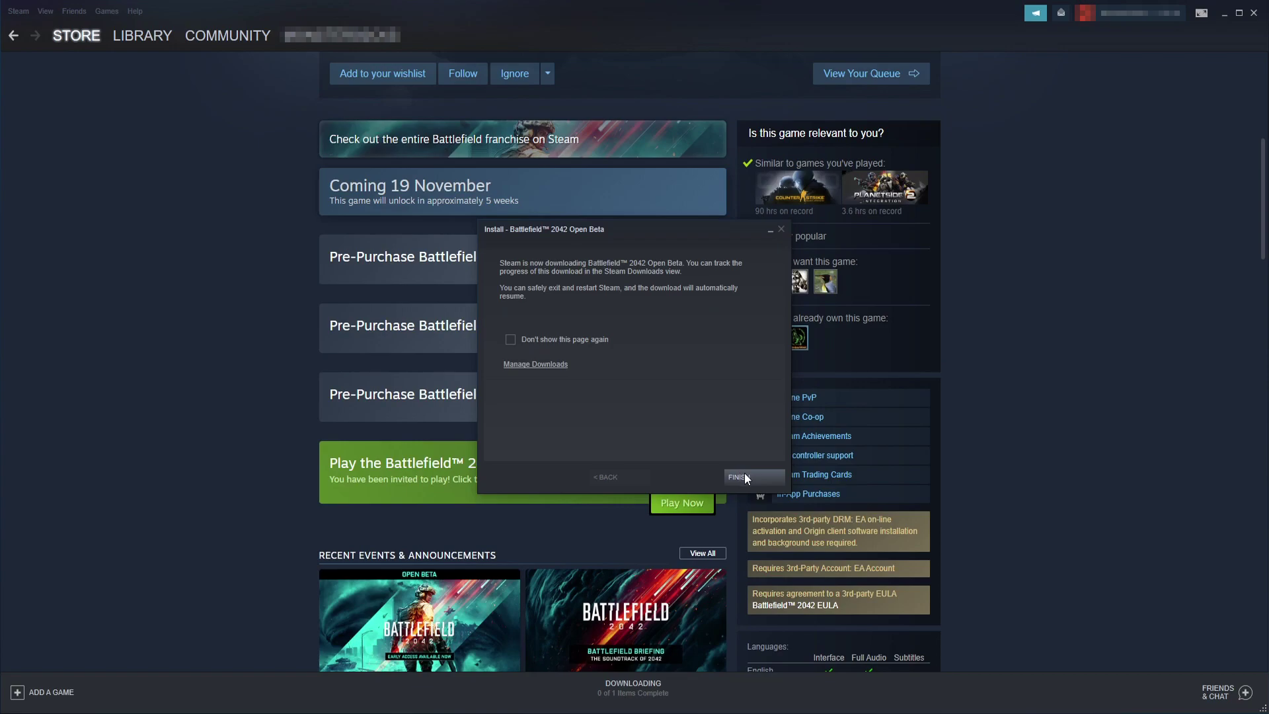
click(744, 474)
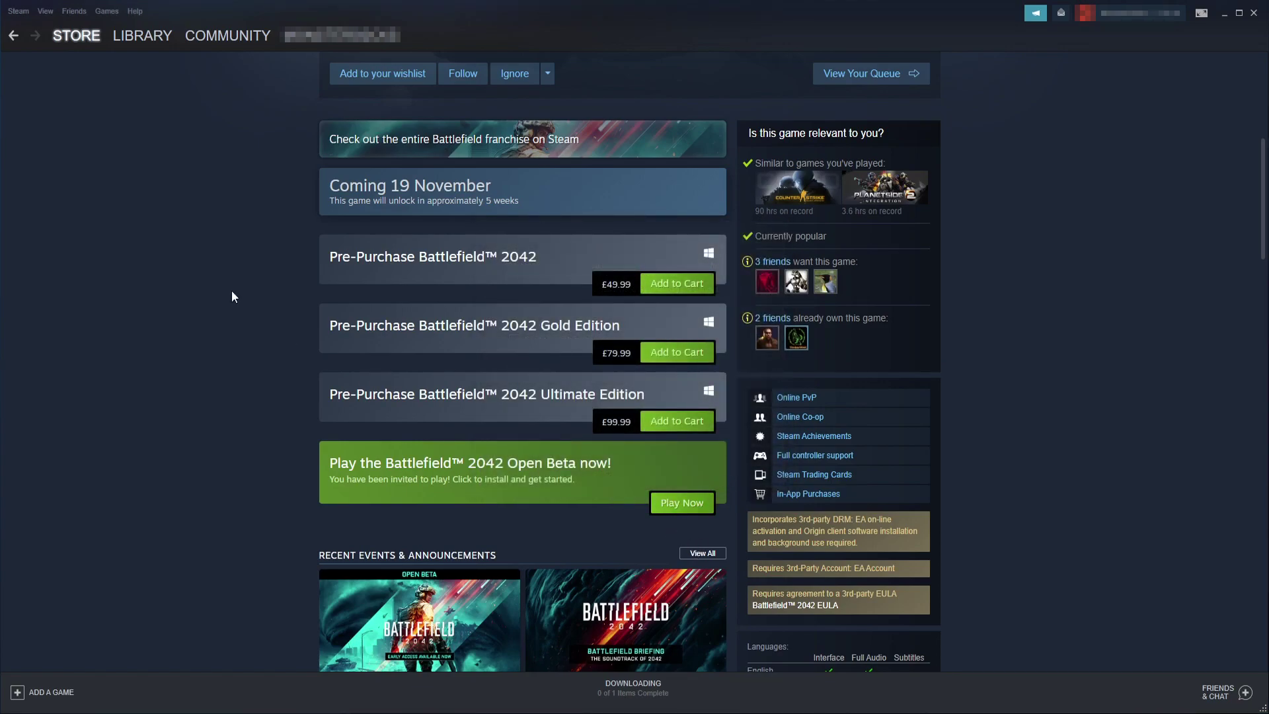
click(135, 53)
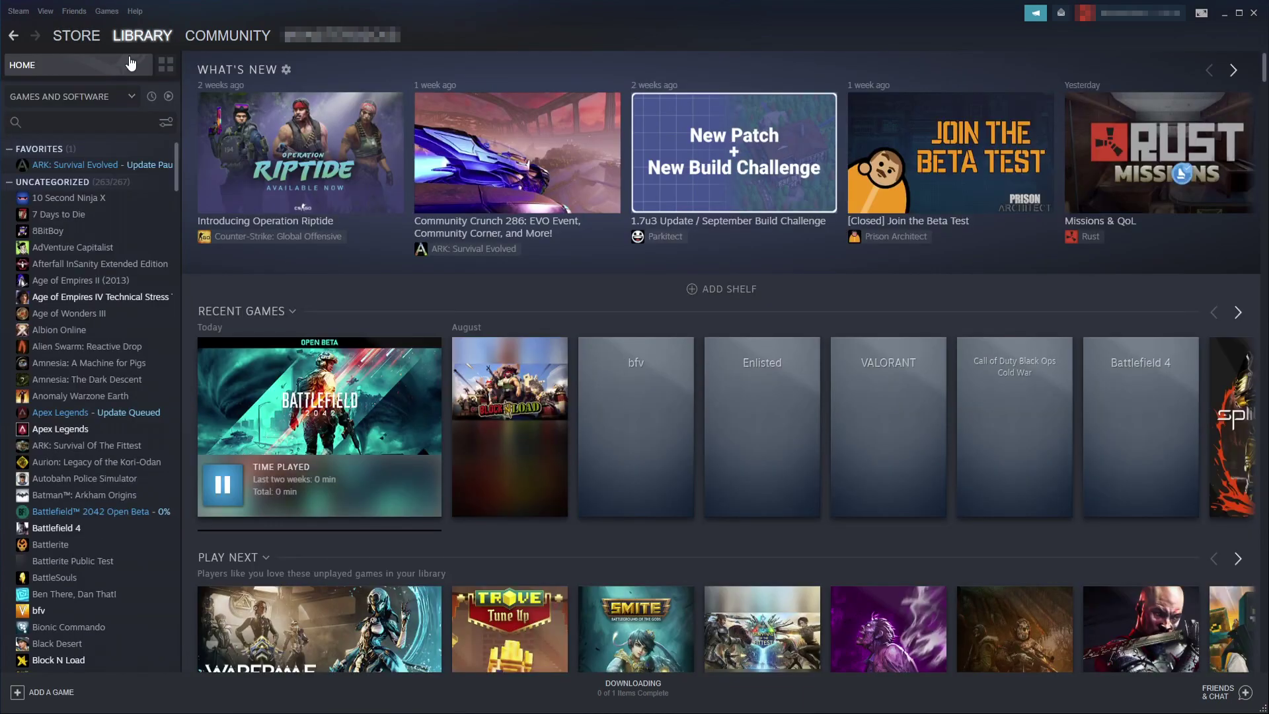
Step: Select Battlefield 2042 Open Beta in the library list to see its download progress
click(139, 511)
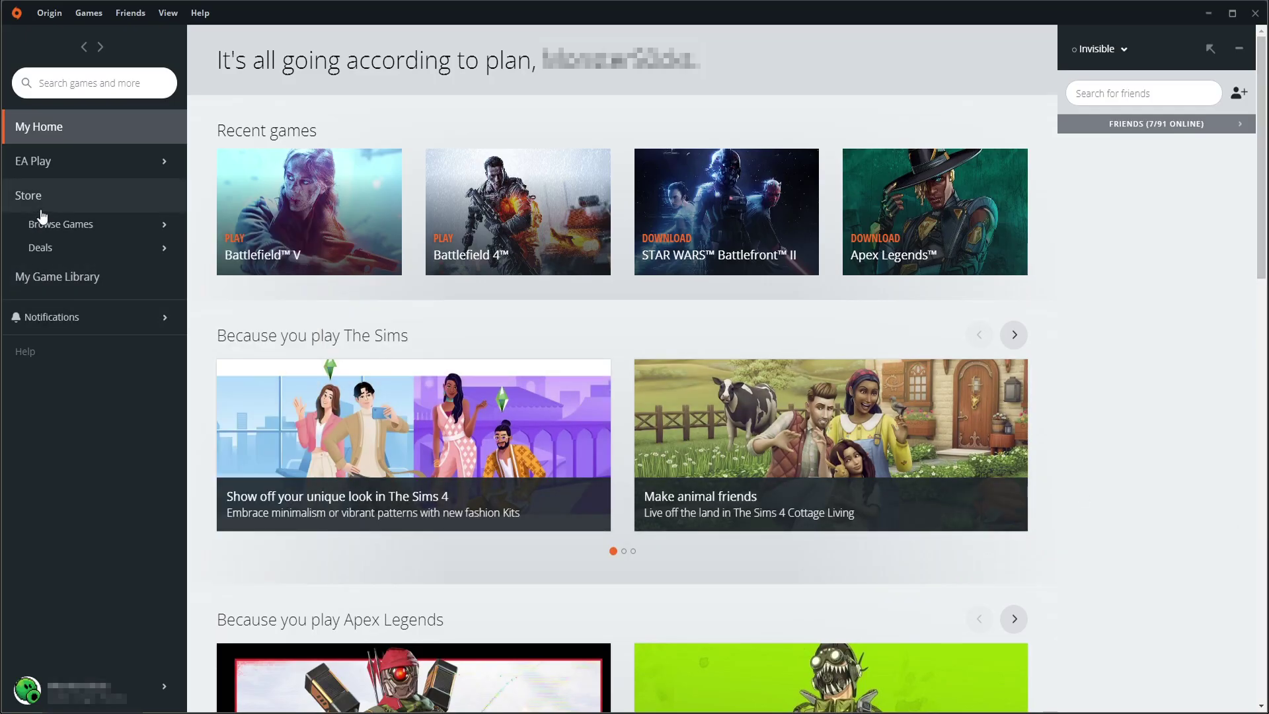
Step: Add Battlefield 2042 Open Beta via Browse Games > Battlefield with Try it First, then go to the Game Library
mouse_move(59, 225)
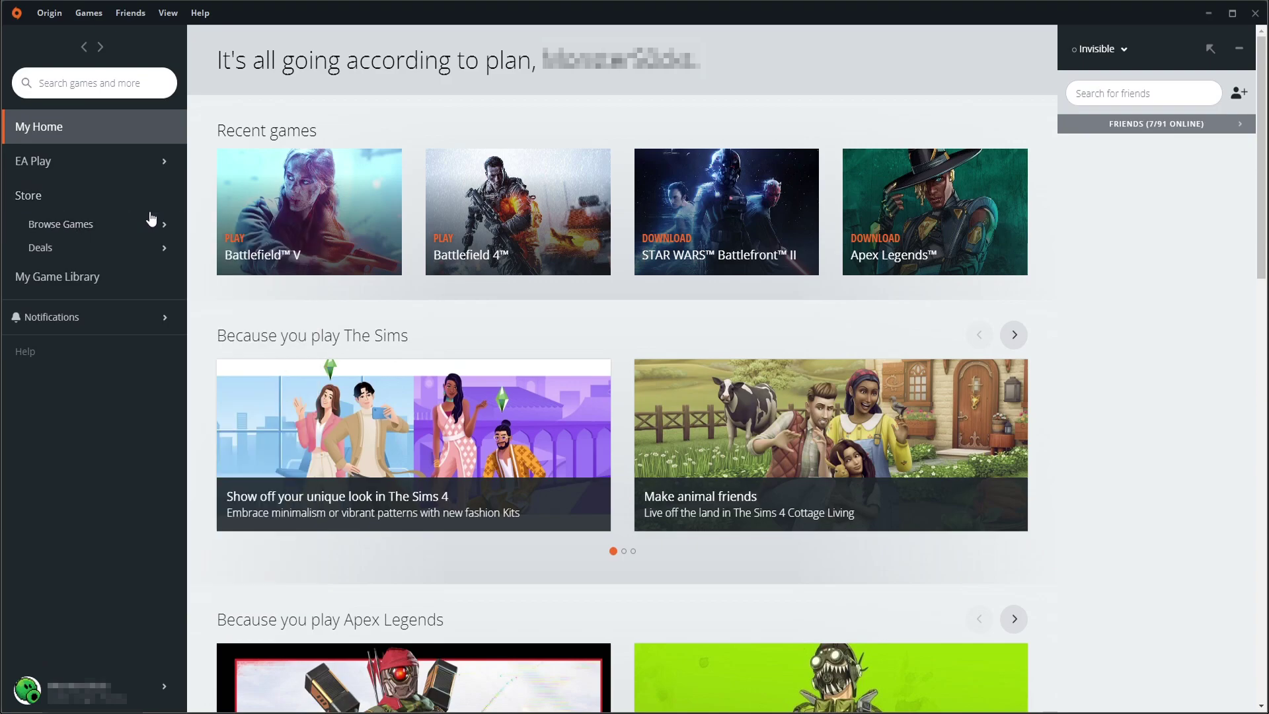
mouse_move(243, 262)
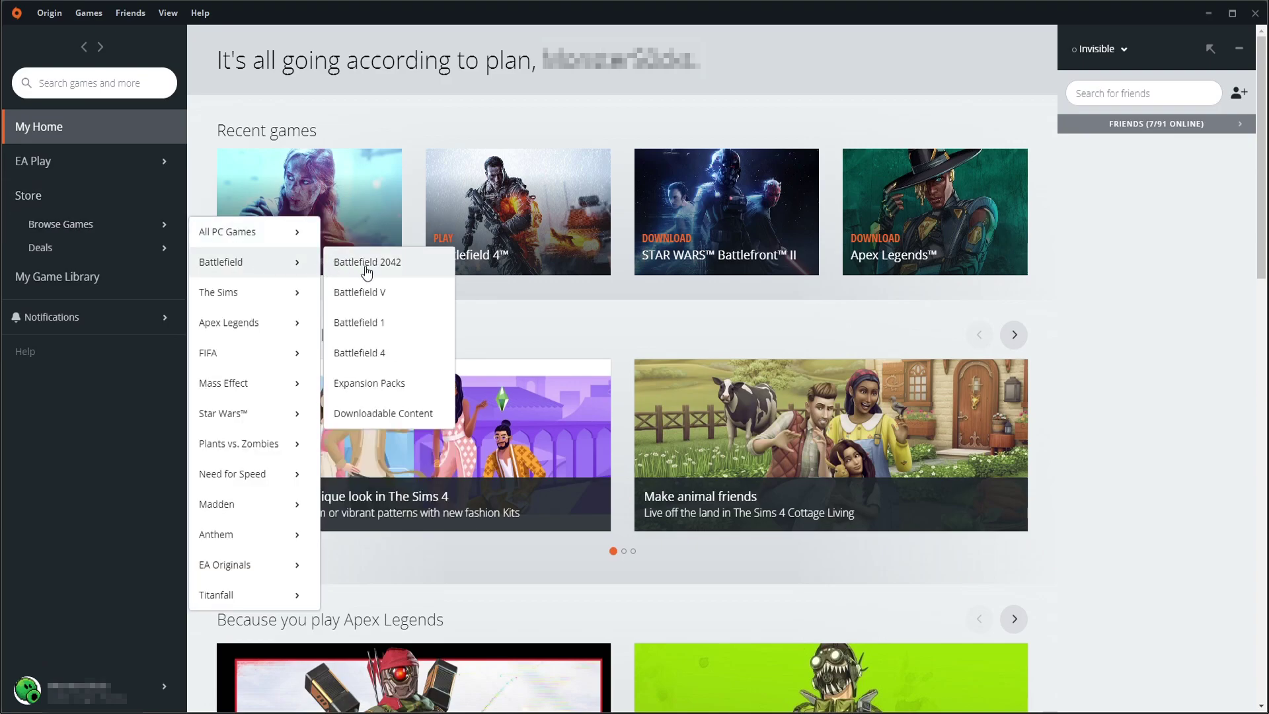
click(418, 268)
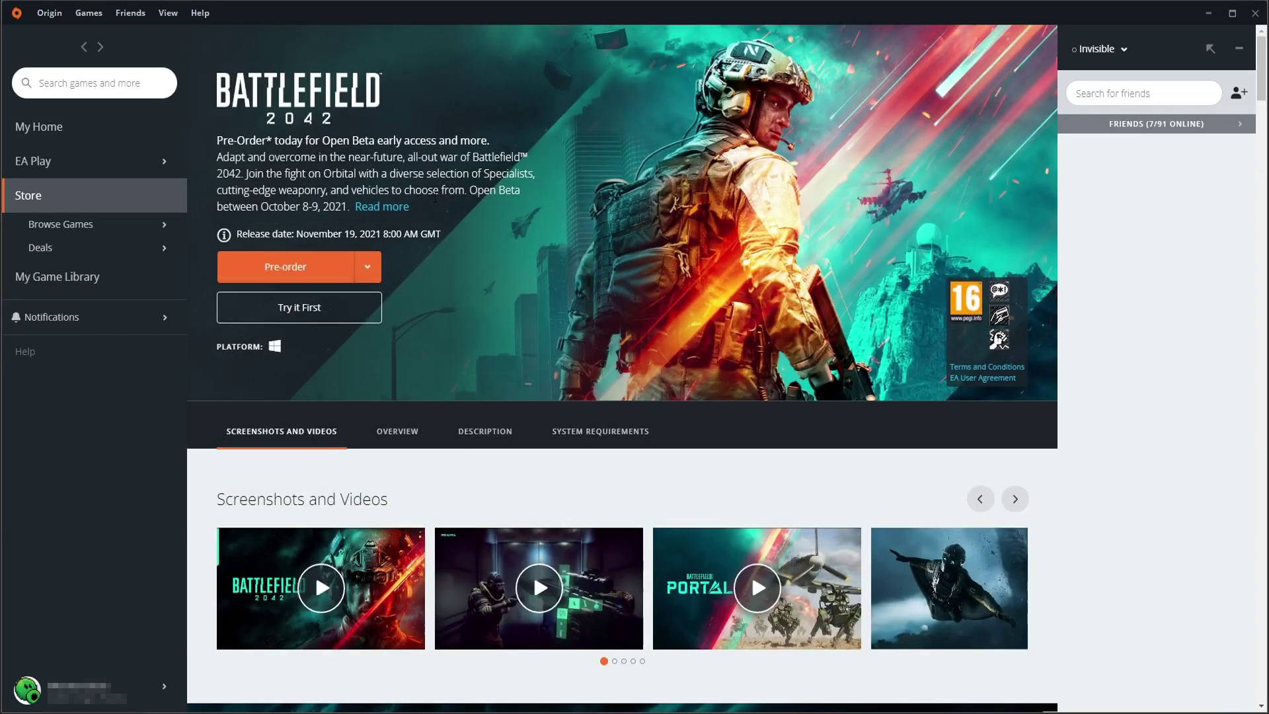
click(319, 314)
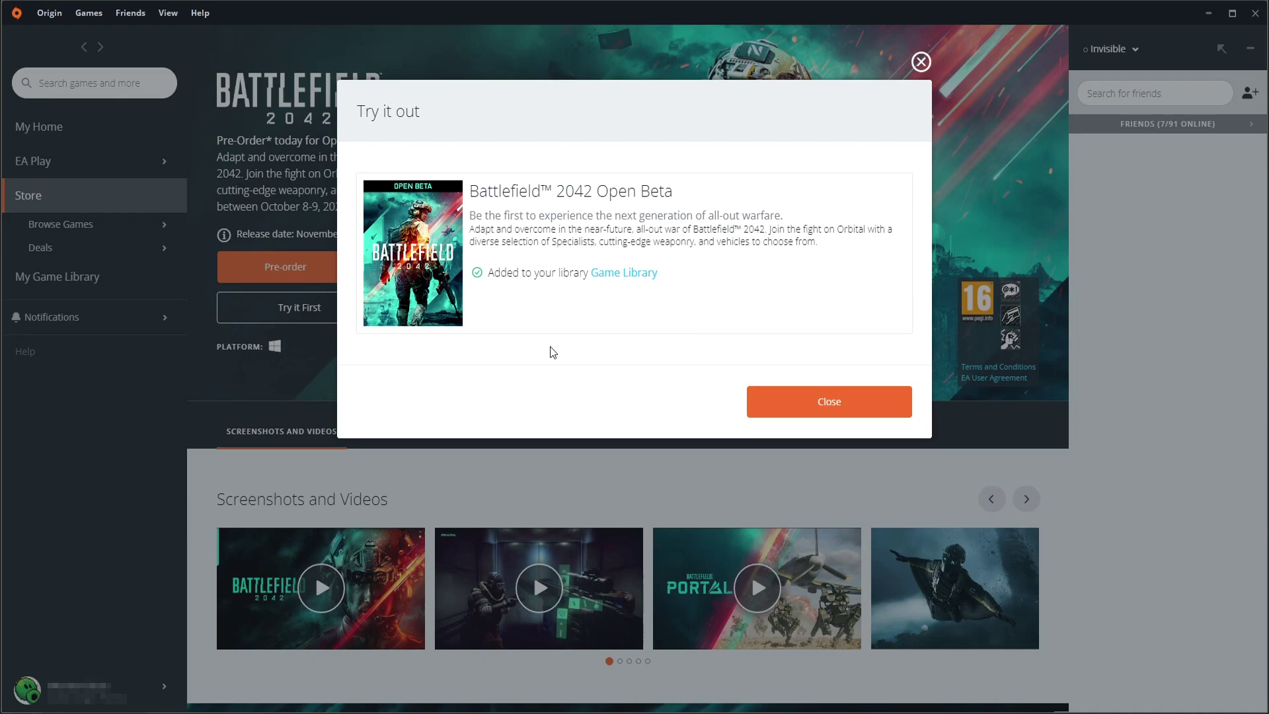
click(641, 283)
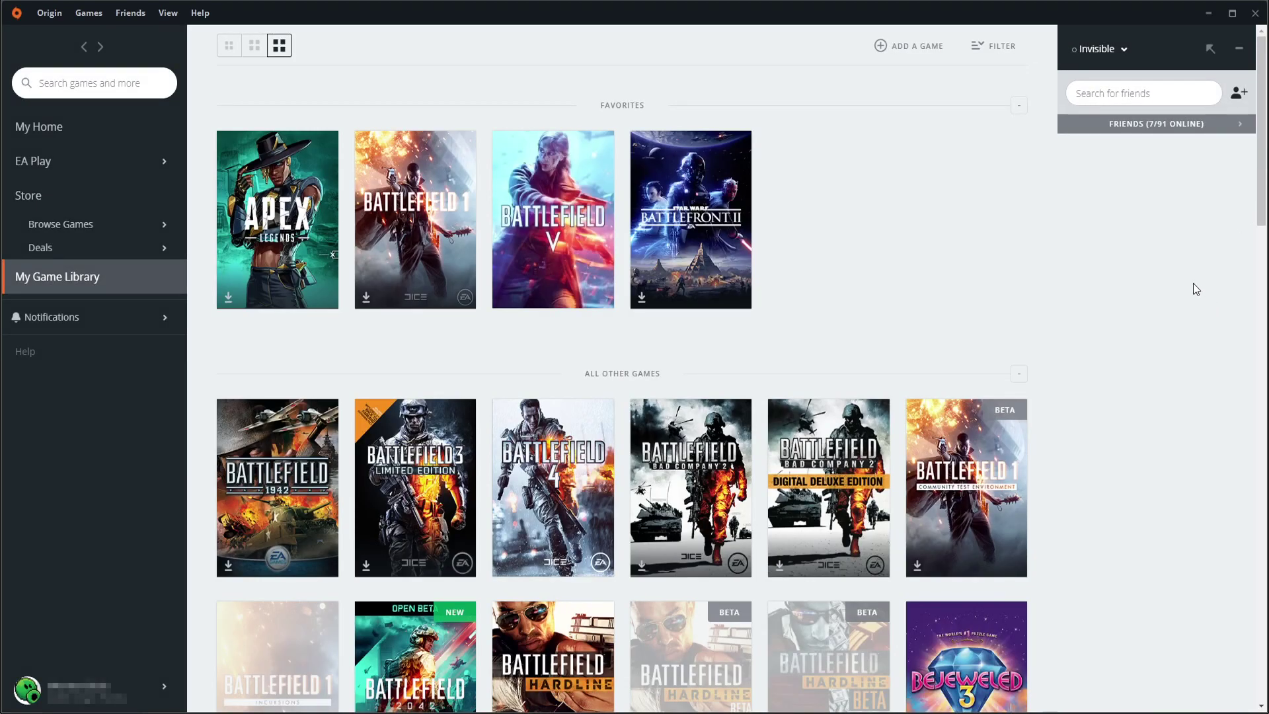
Step: Download the Battlefield 2042 Open Beta from its library tile using default settings
scroll(882, 203, down, 1)
scroll(883, 205, down, 1)
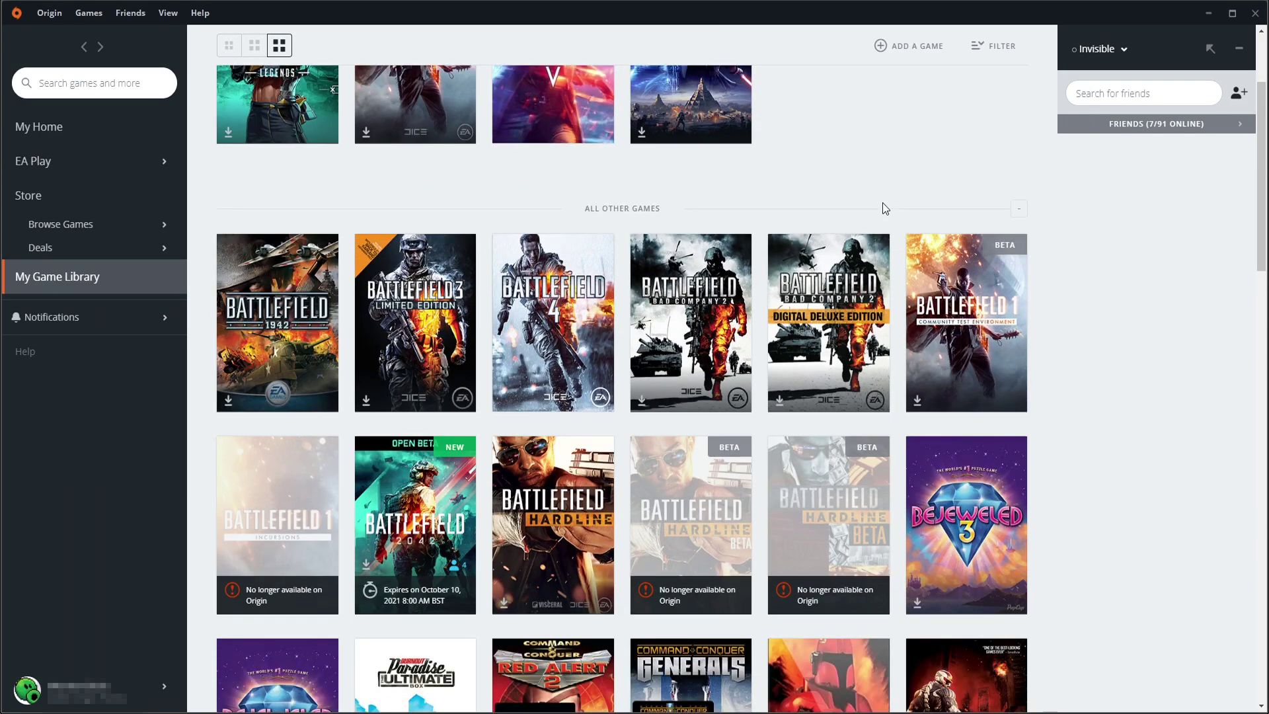
scroll(882, 205, down, 1)
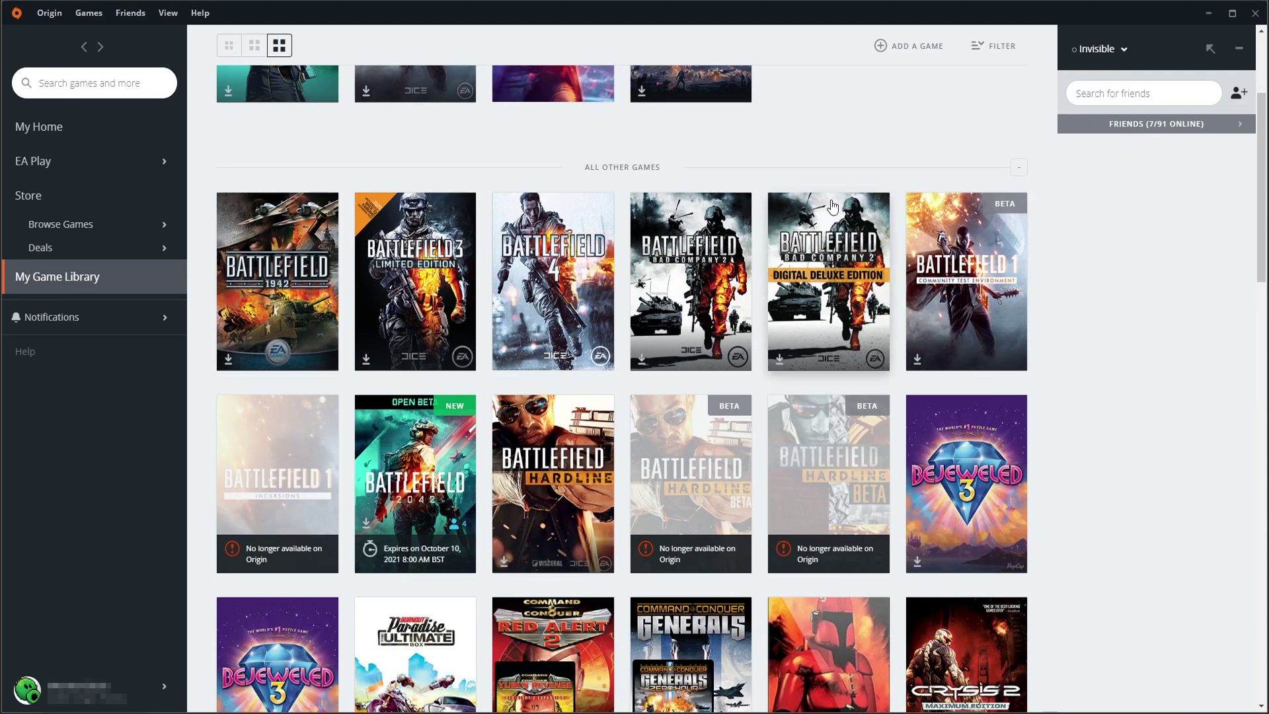
click(438, 474)
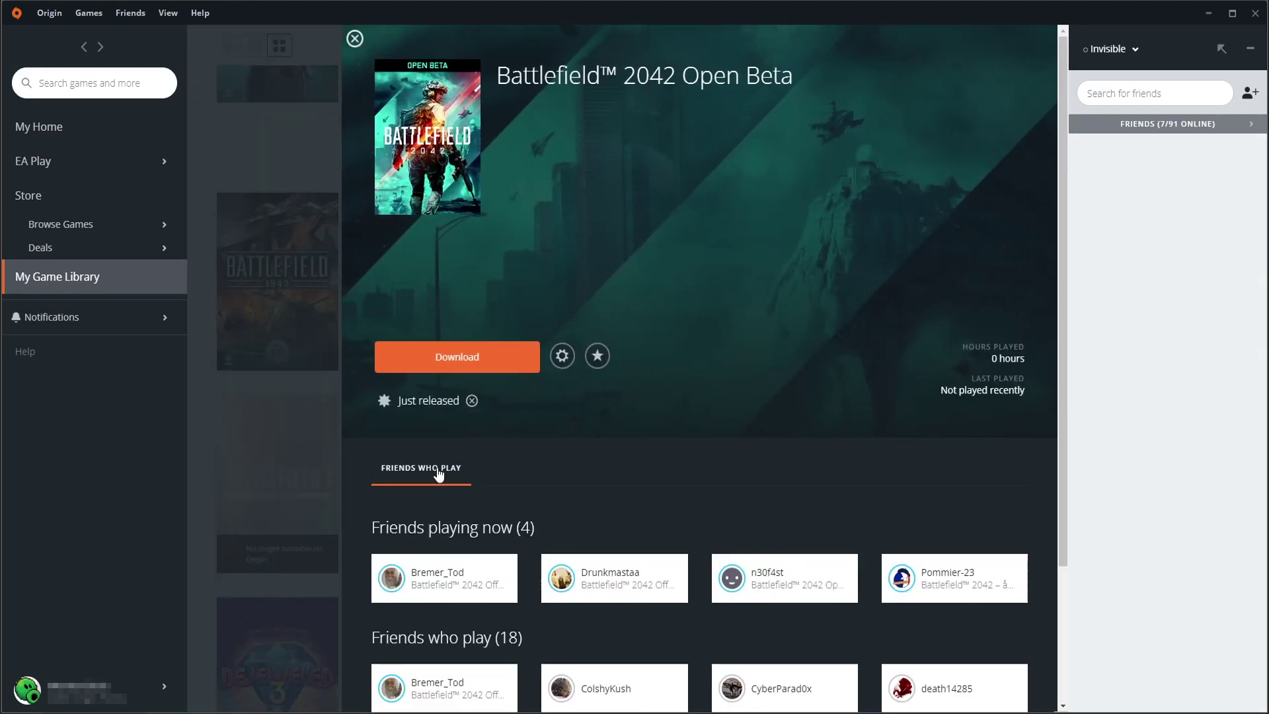
click(505, 357)
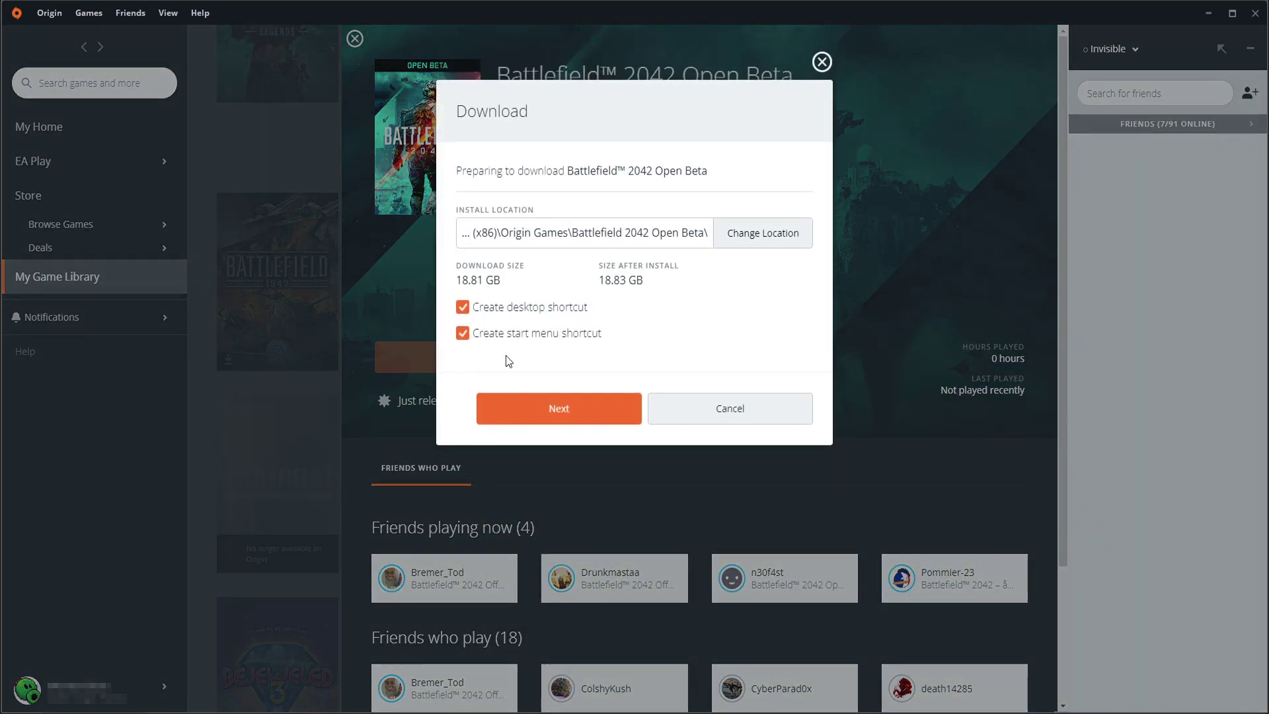
click(562, 419)
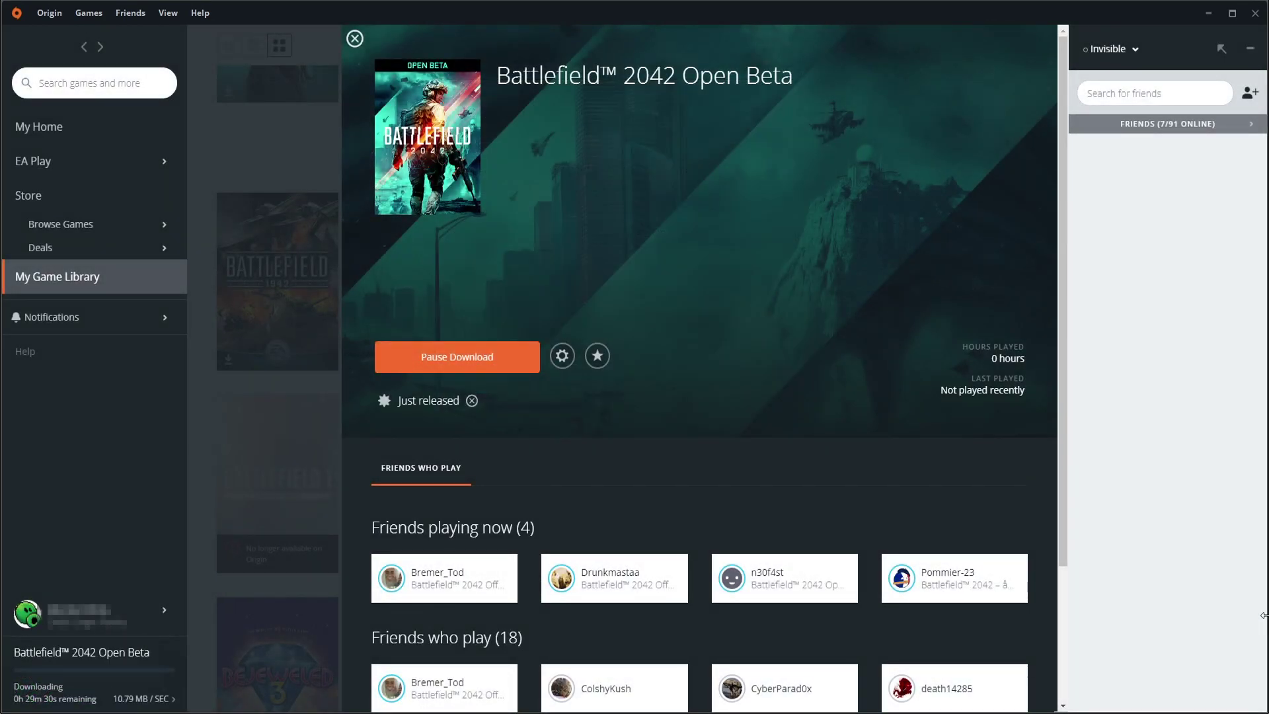